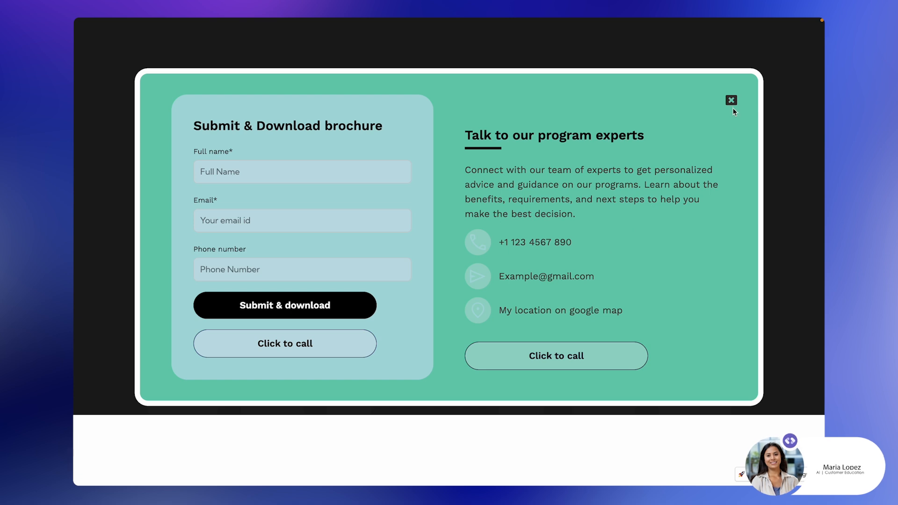
Close the brochure download popup on the previewed page.
click(732, 100)
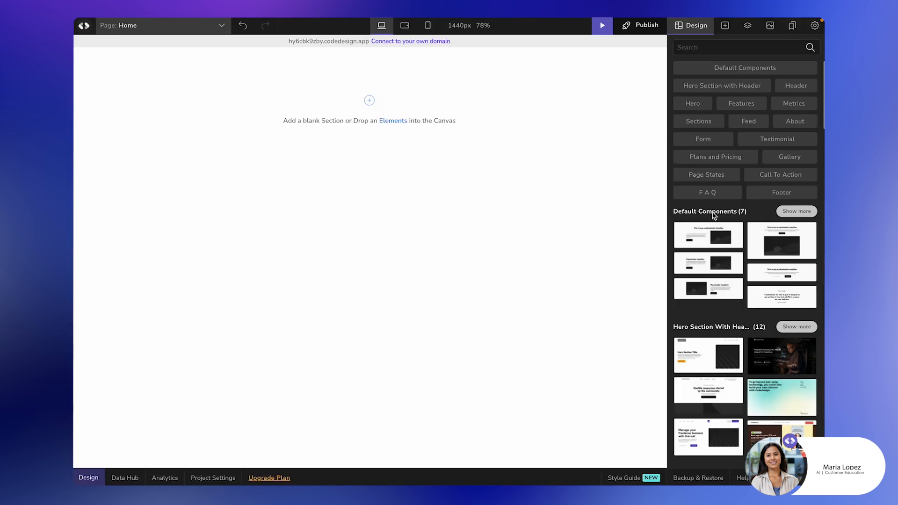
Add the dark "Construct remarkable links with relatively few lines of code." hero section with header to the blank page.
scroll(712, 206, down, 1)
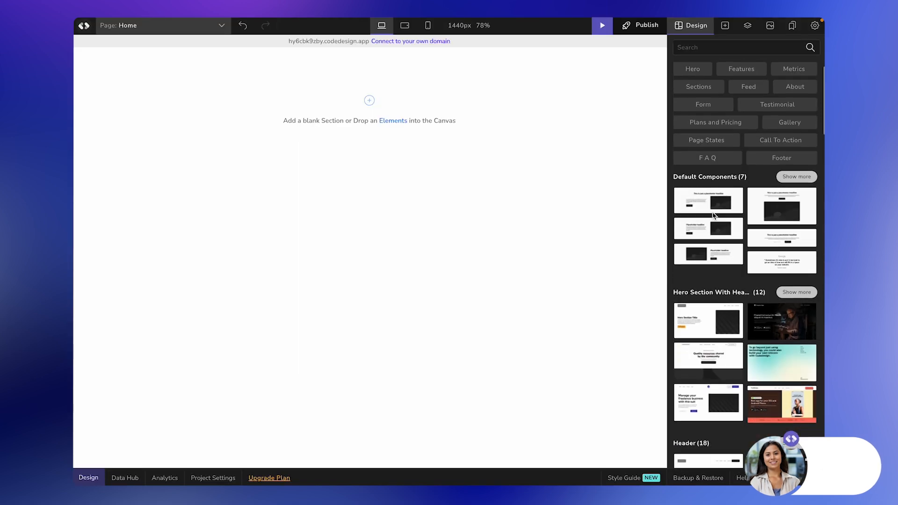
scroll(712, 212, down, 2)
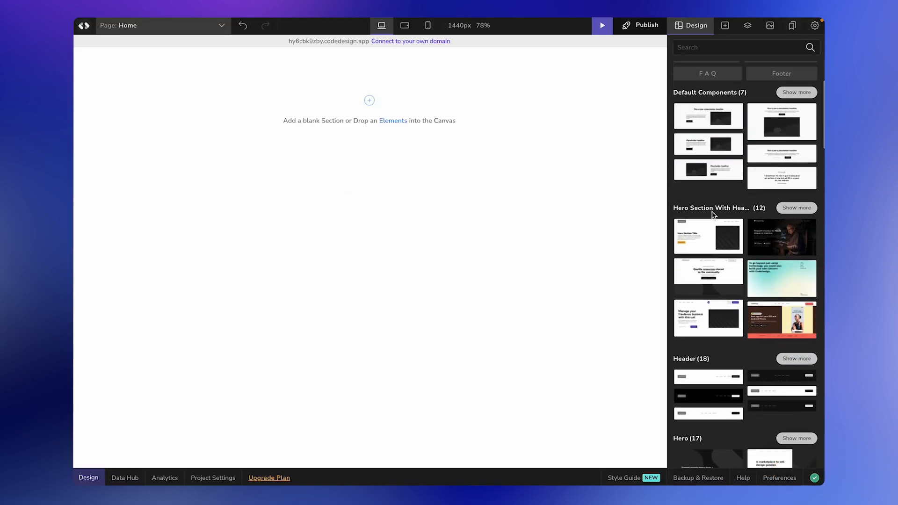
click(786, 209)
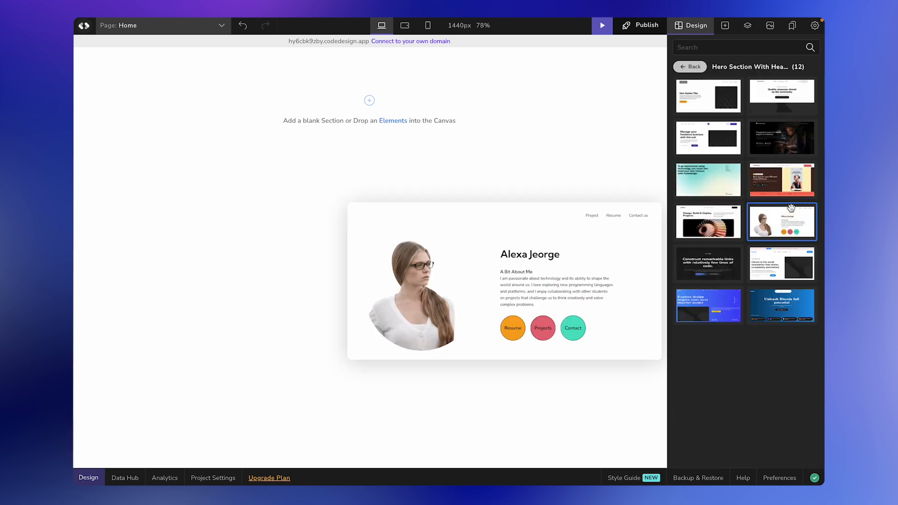
drag(710, 262, 552, 194)
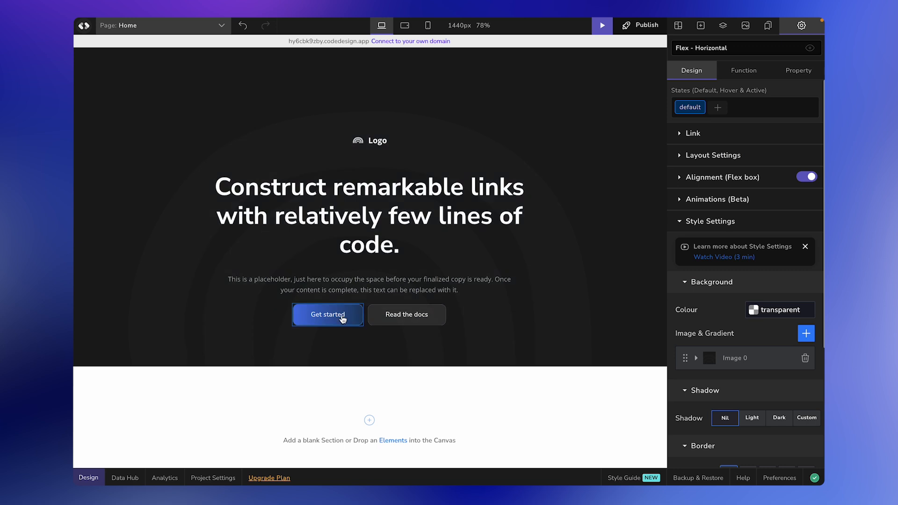
Change the hero's "Get started" button text to "Join queue".
click(342, 320)
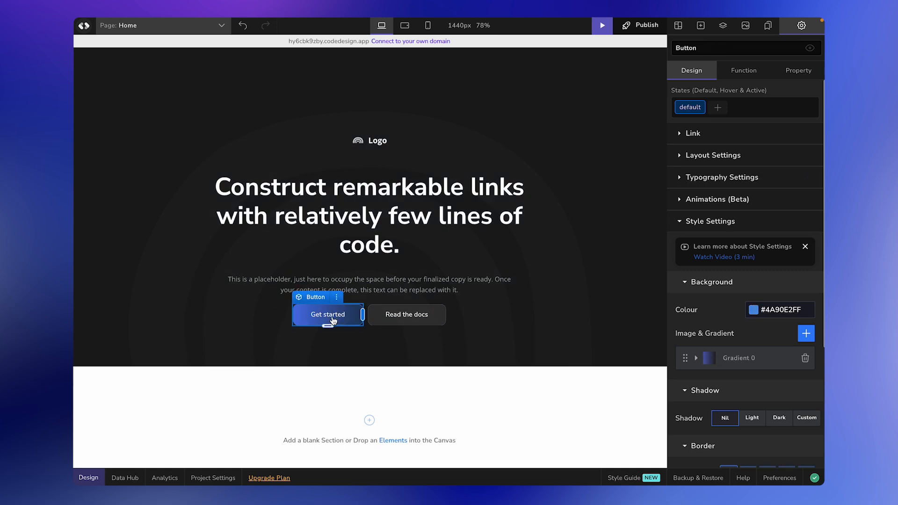
click(680, 178)
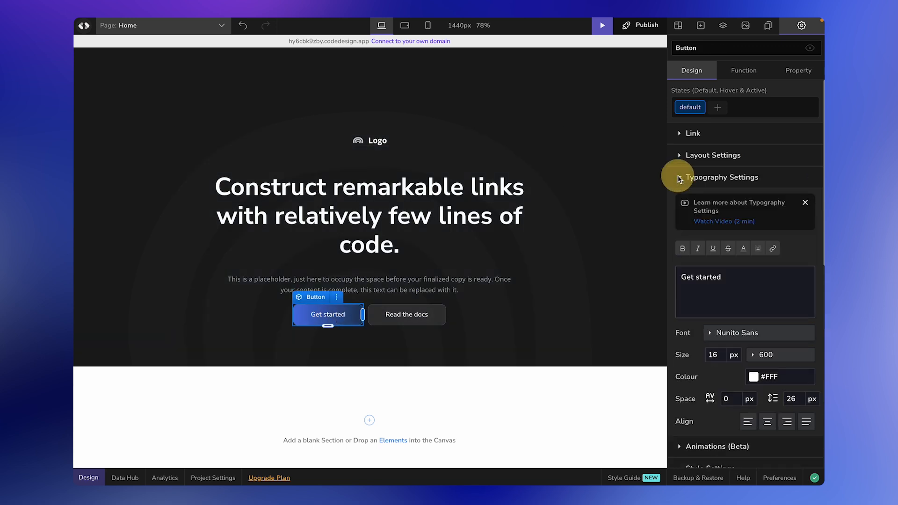
triple_click(708, 281)
text(Join queue)
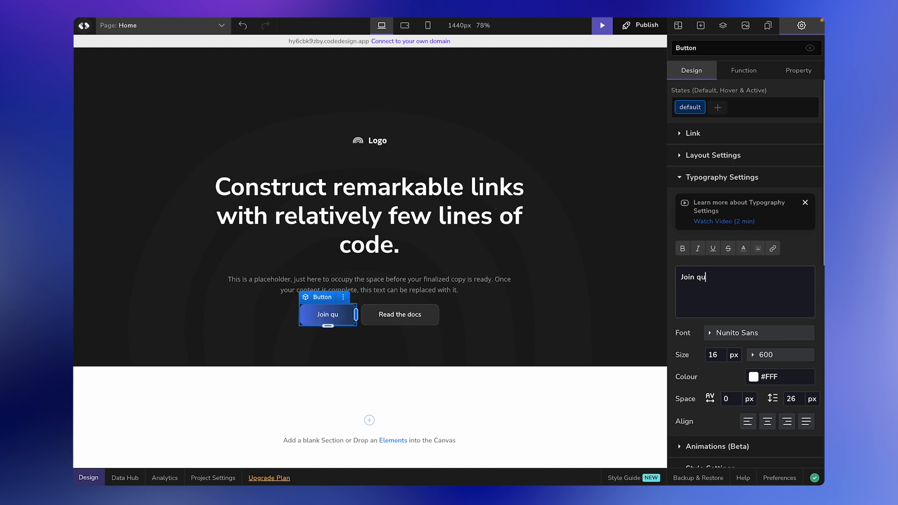
click(614, 302)
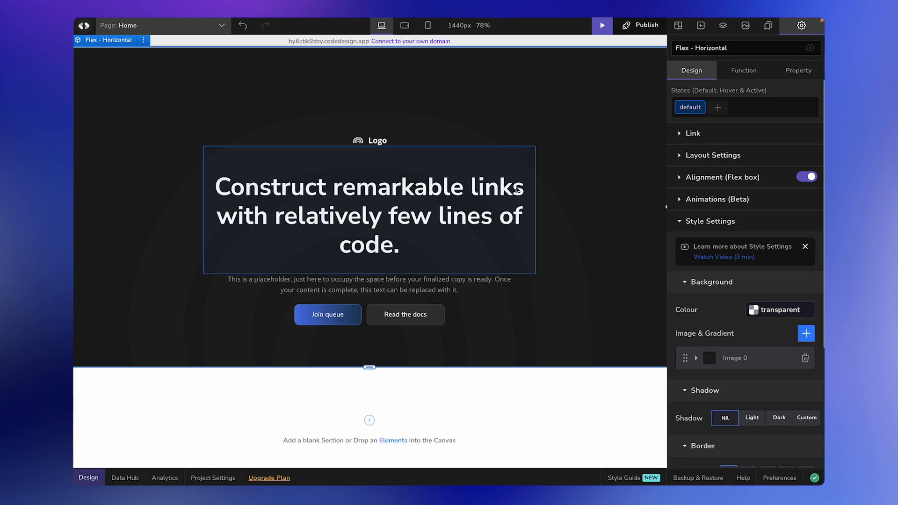
Add the "Submit & Download brochure" form section with program expert contacts below the hero section.
click(678, 26)
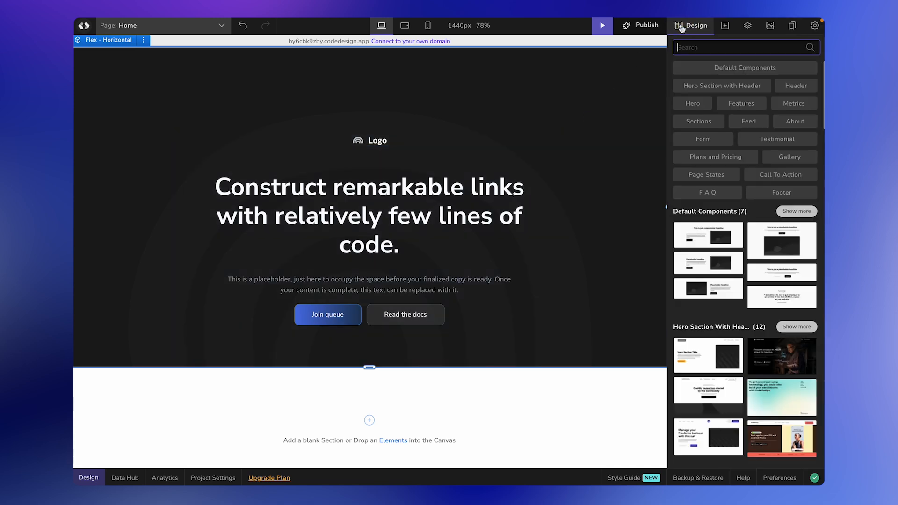
scroll(723, 285, down, 15)
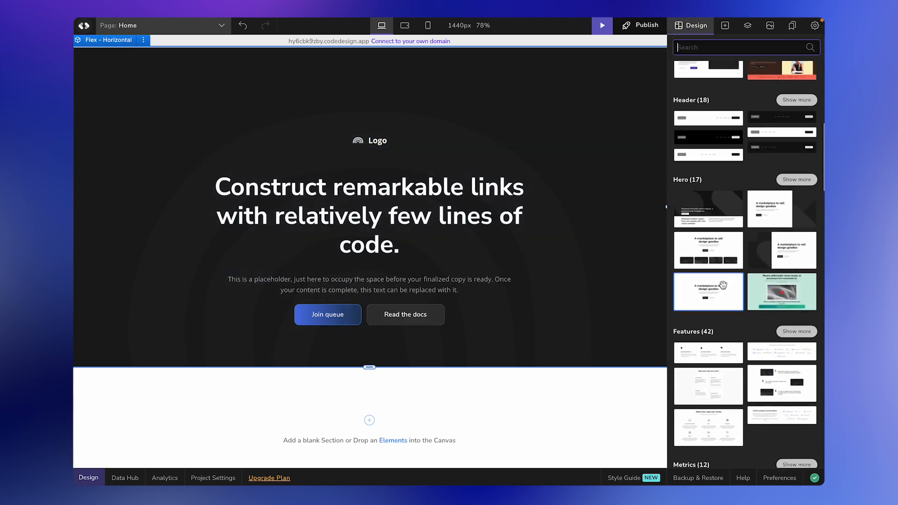
scroll(723, 285, down, 12)
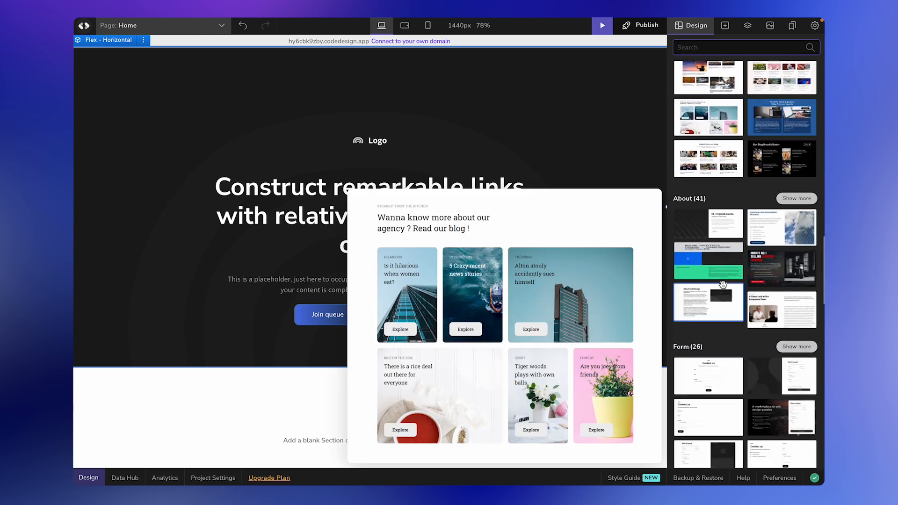
click(806, 288)
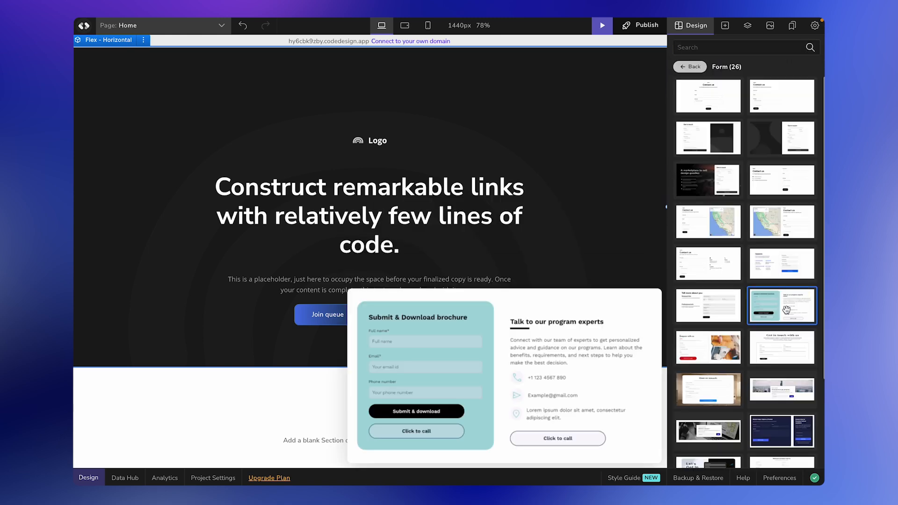
click(785, 305)
drag(786, 305, 489, 382)
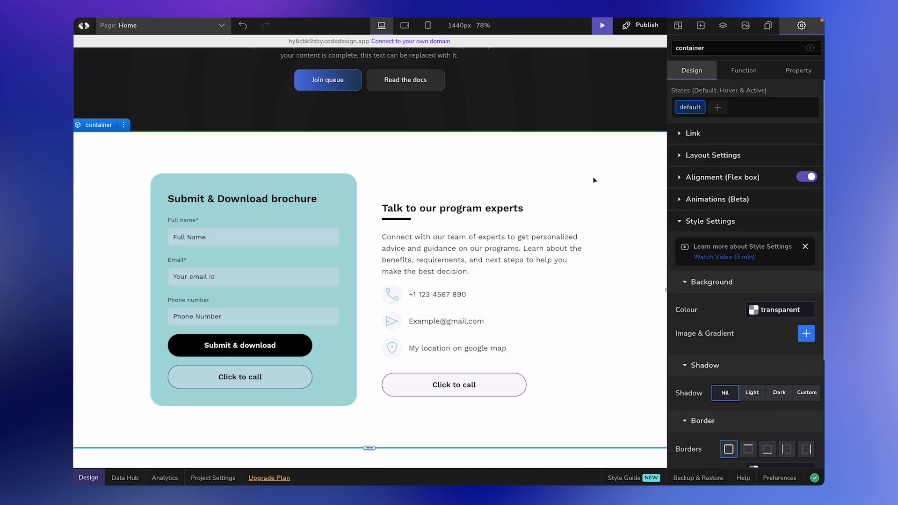
Set the background colour of the form section's ColumnContainer to green #69CCB1.
click(596, 198)
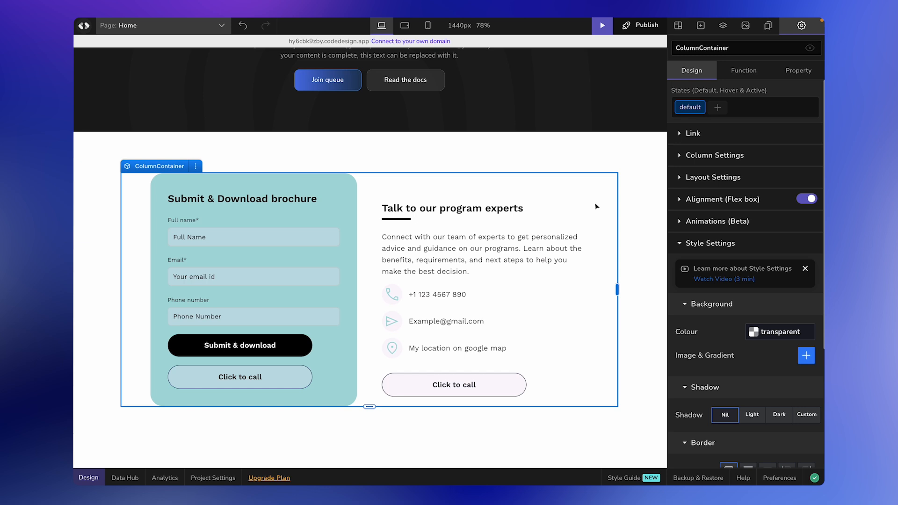
click(774, 333)
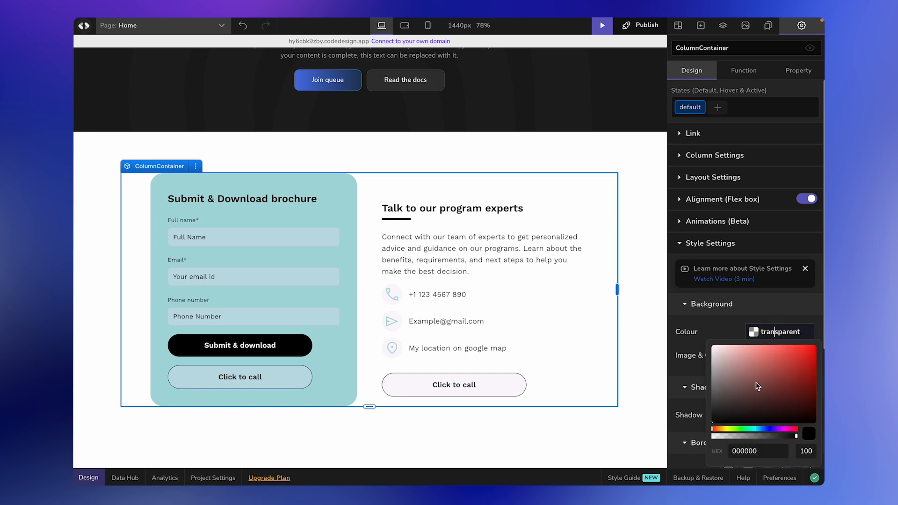
click(747, 430)
mouse_move(777, 370)
mouse_down()
mouse_move(755, 361)
mouse_move(763, 361)
mouse_up()
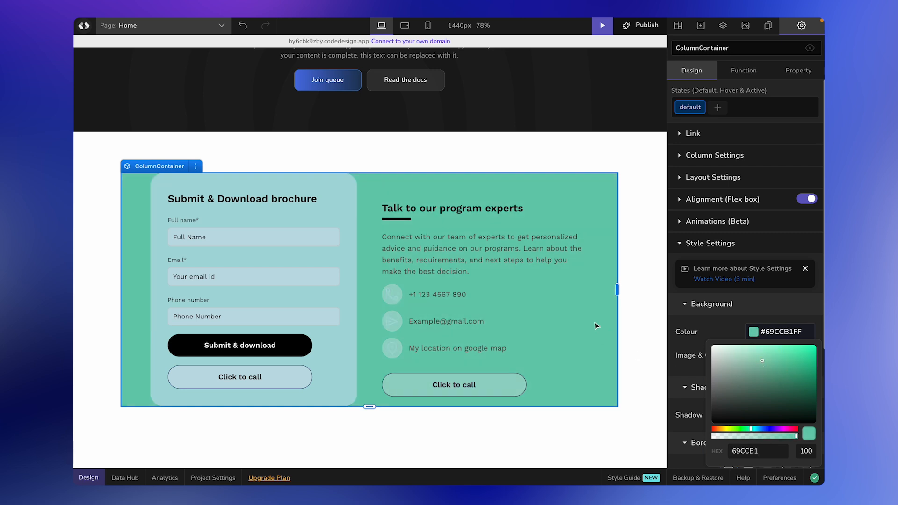
click(581, 299)
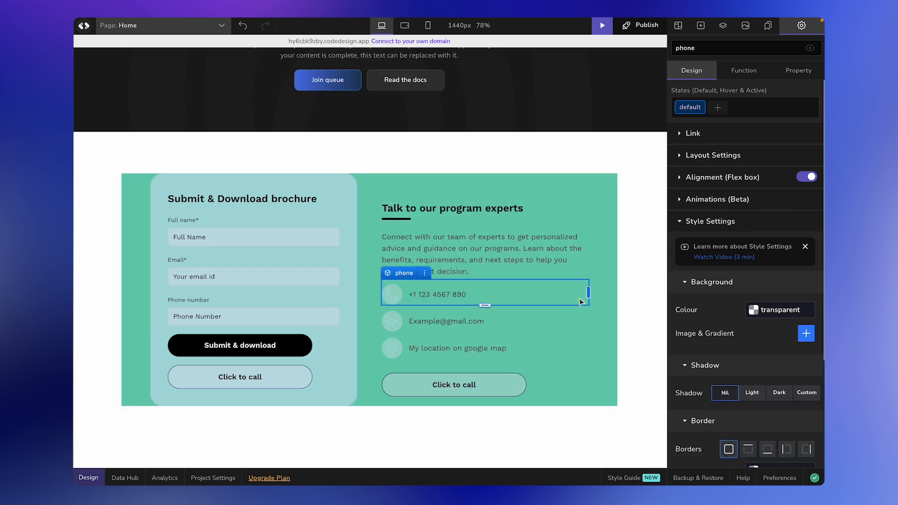
Set the padding of the form's ColumnContainer to 40 px on all sides.
click(587, 320)
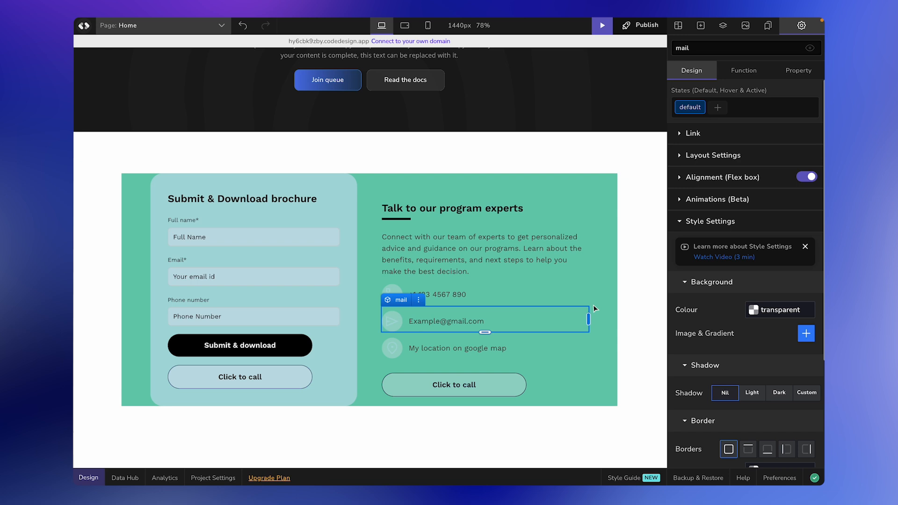
click(603, 251)
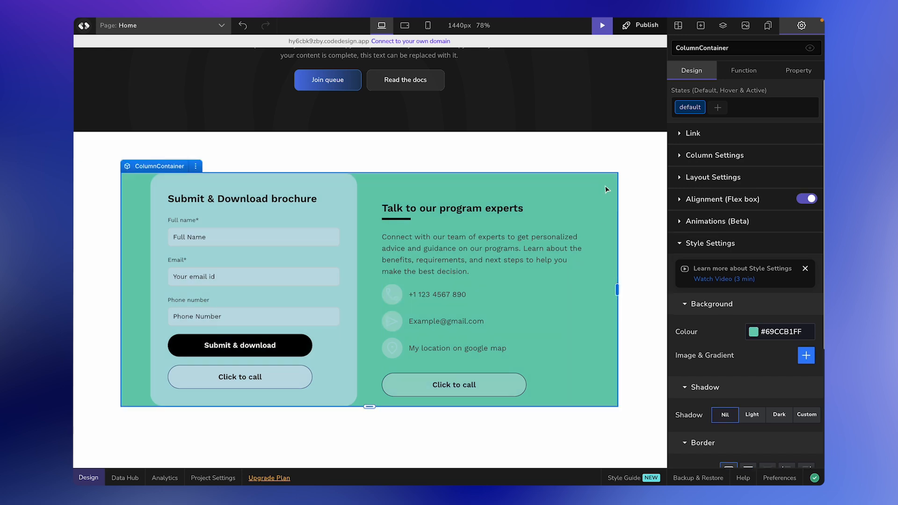
click(681, 177)
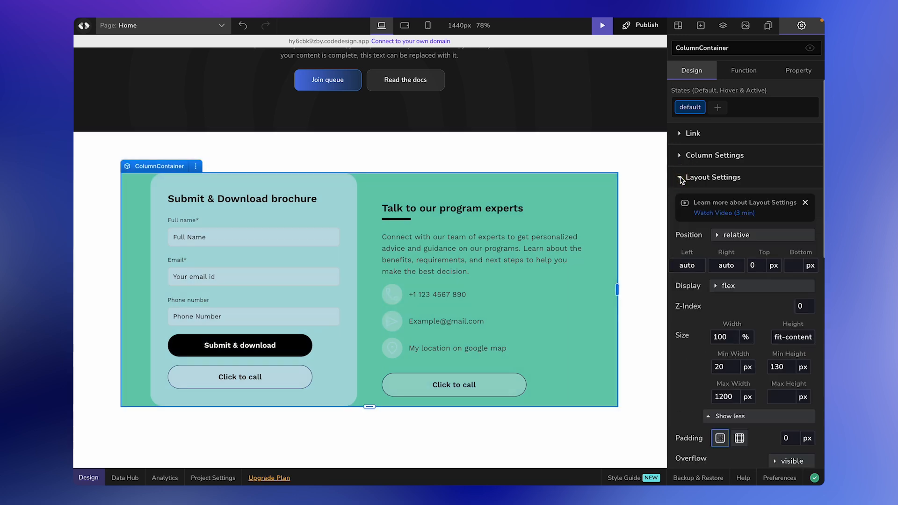
scroll(753, 333, down, 3)
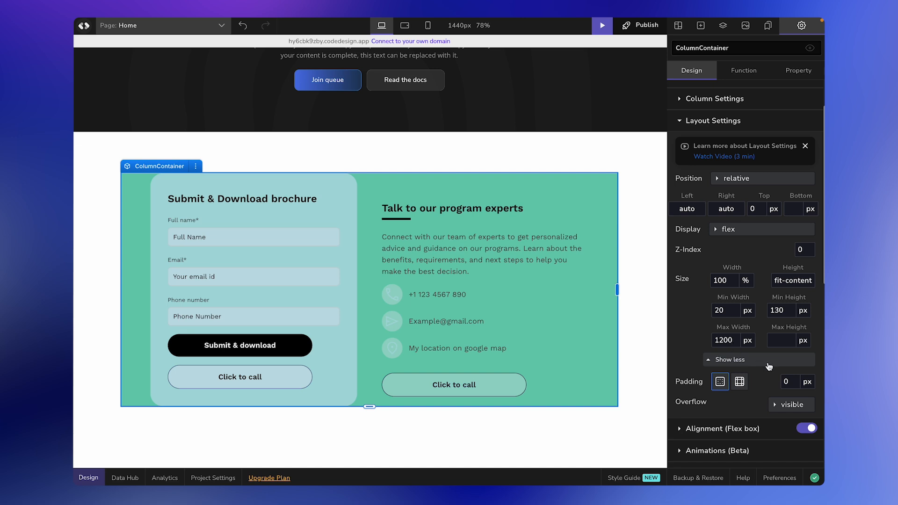
click(795, 383)
text(40)
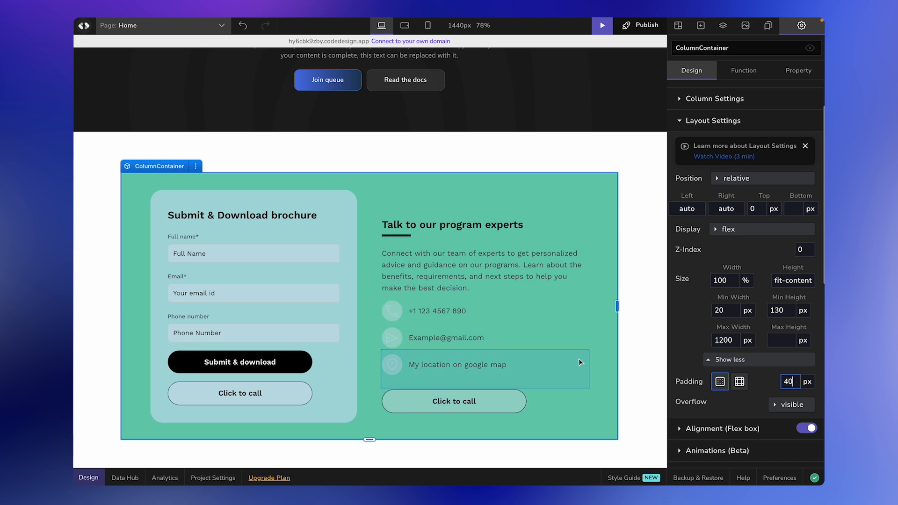
Round the corners of the green form container with a 25 px border radius.
click(681, 243)
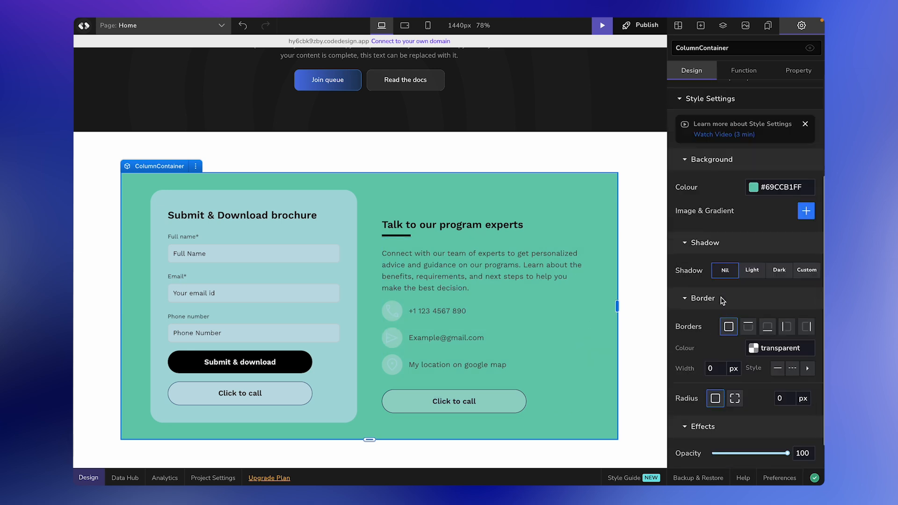
scroll(723, 300, down, 1)
click(780, 373)
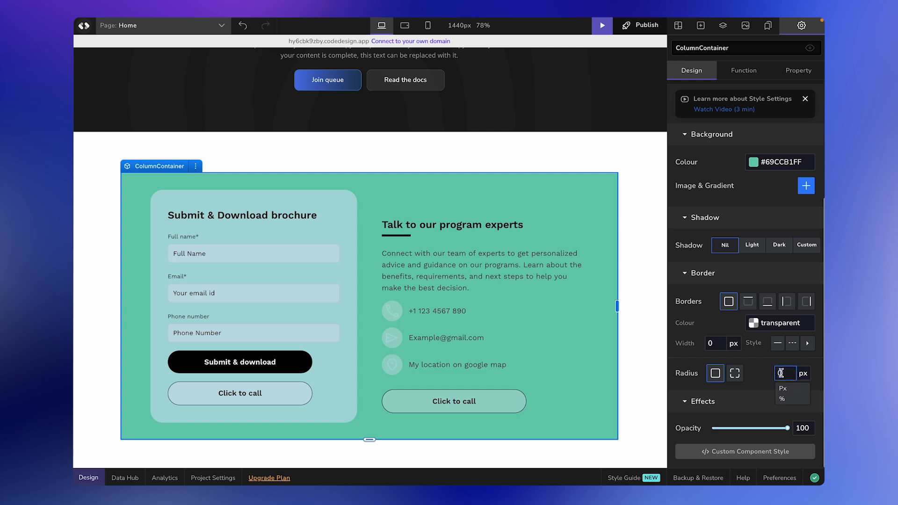
click(780, 373)
text(25)
click(641, 311)
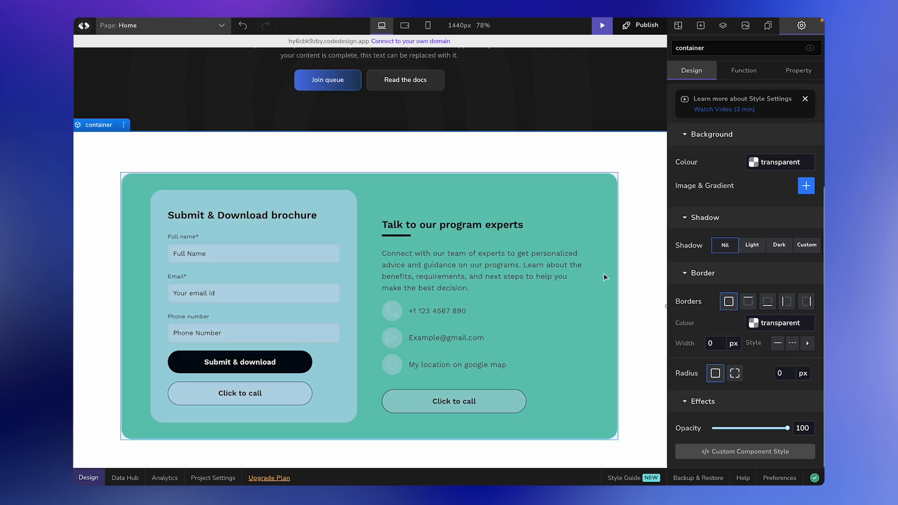
Add an empty Div block inside the green form container, below its two columns.
click(602, 248)
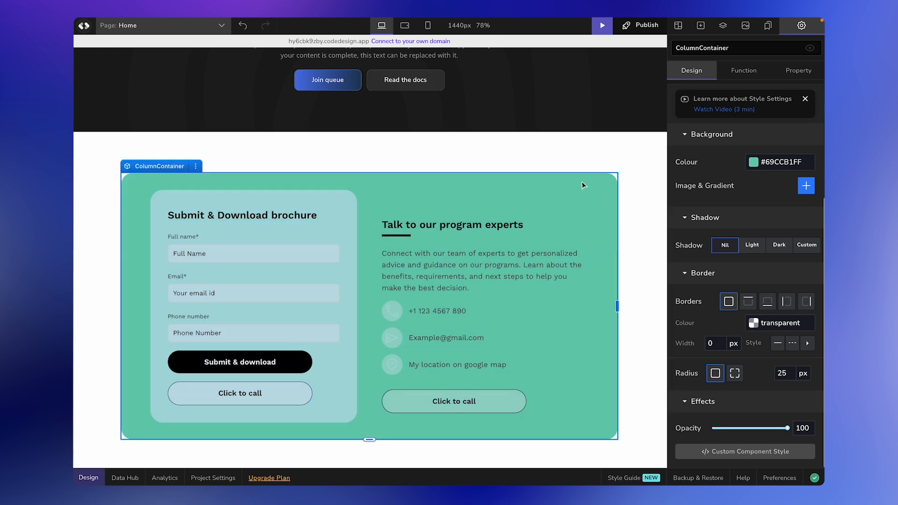
click(701, 25)
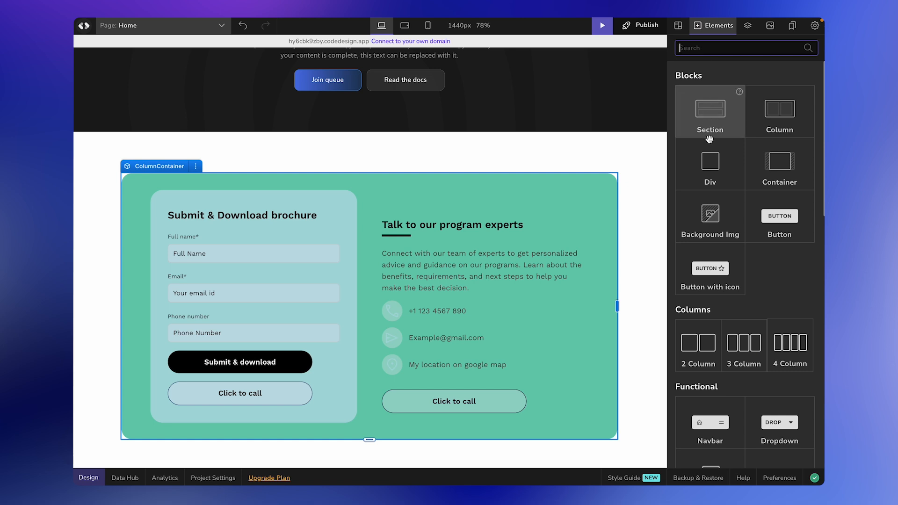
drag(710, 161, 588, 425)
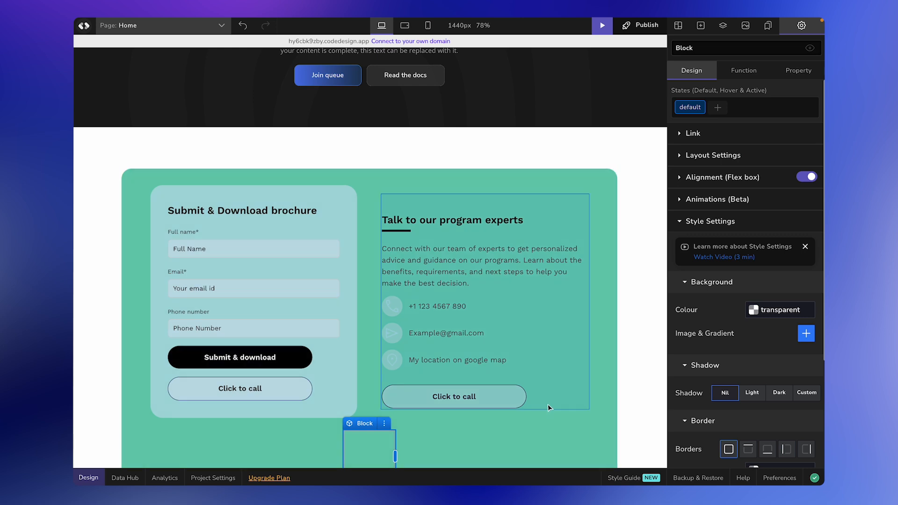
Place an Icons element inside the new Div block of the form container and select it.
scroll(548, 404, down, 1)
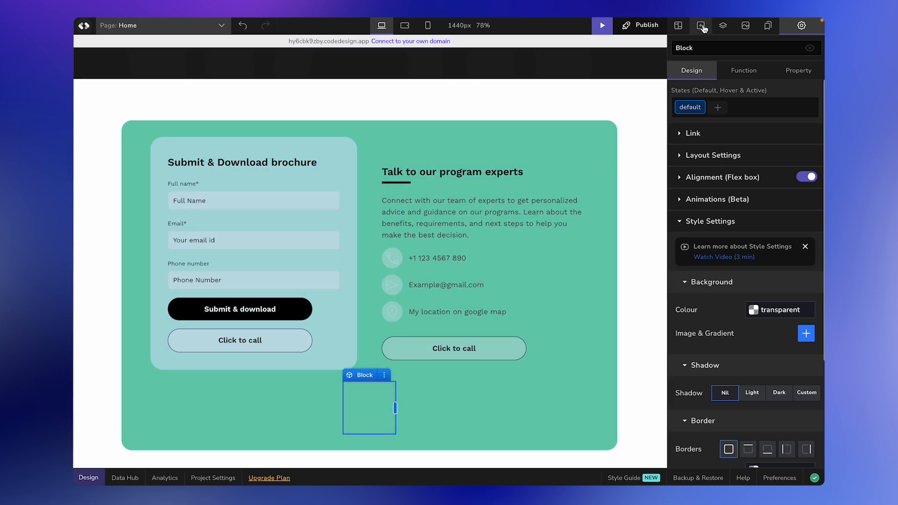
click(701, 25)
scroll(713, 327, down, 5)
scroll(716, 325, down, 3)
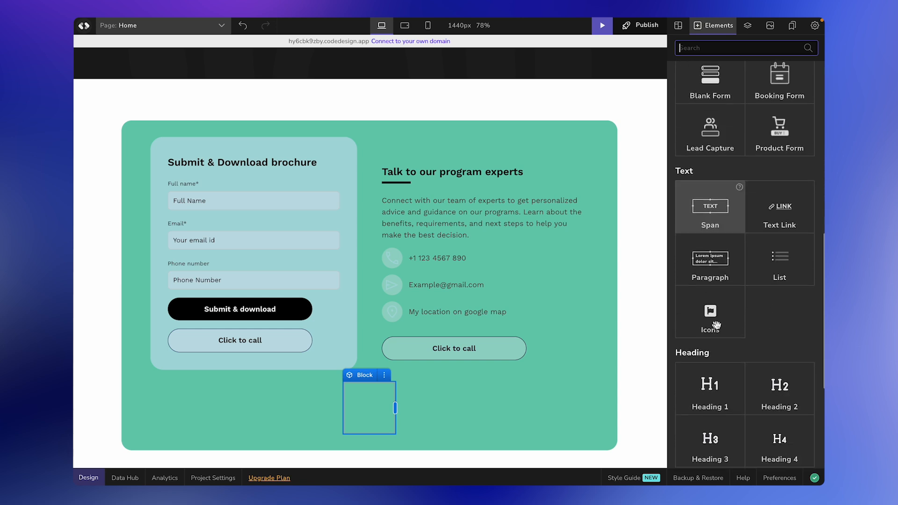
drag(711, 310, 370, 403)
click(369, 393)
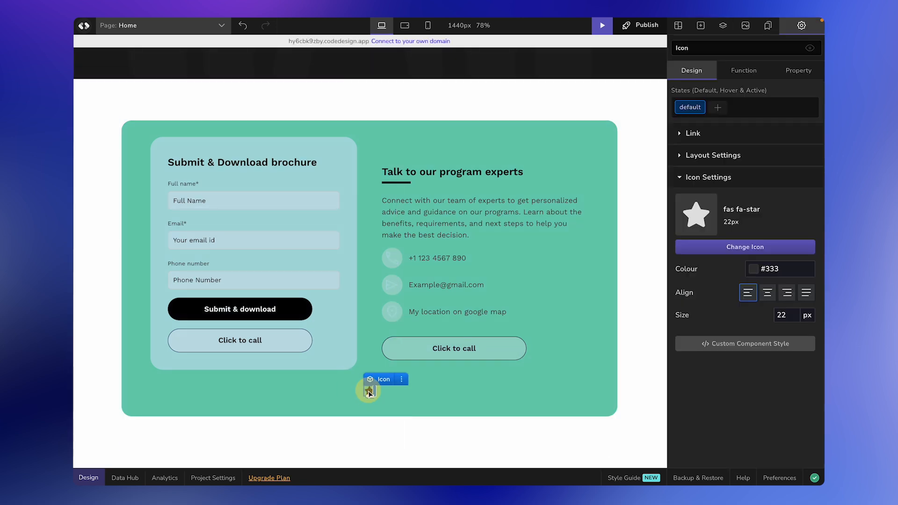
click(369, 394)
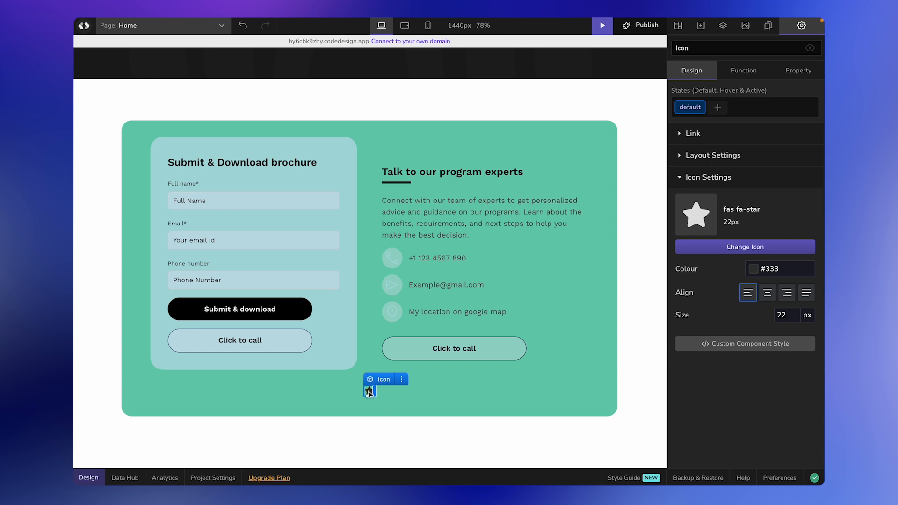
Replace the star icon below the form's columns with the solid square X icon found by searching for "close".
click(746, 249)
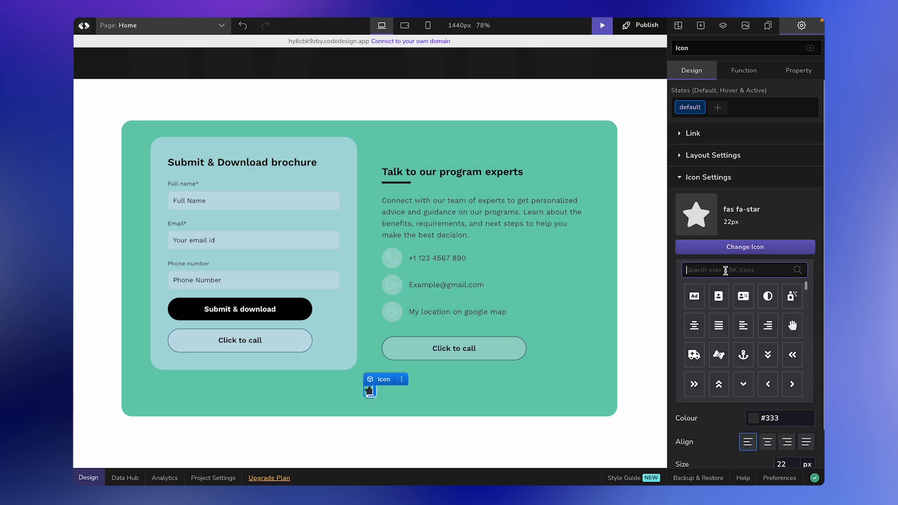
text(close)
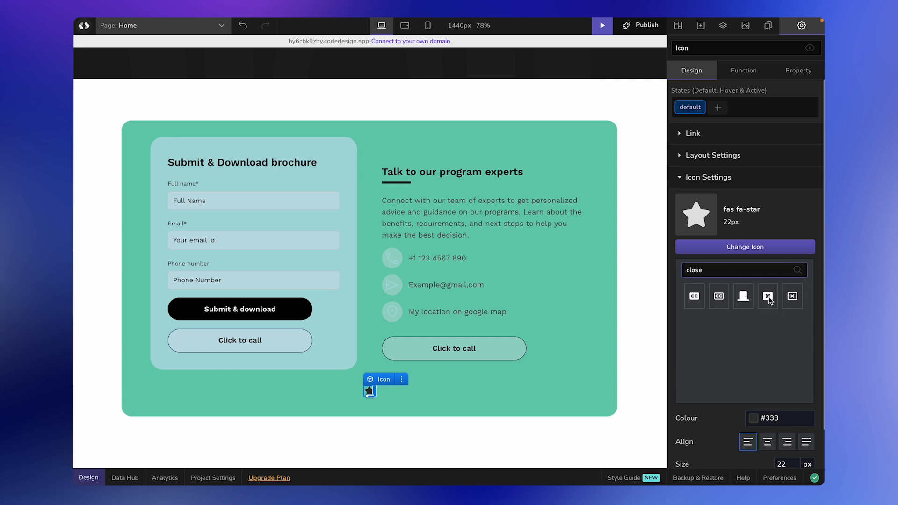
click(770, 300)
click(477, 389)
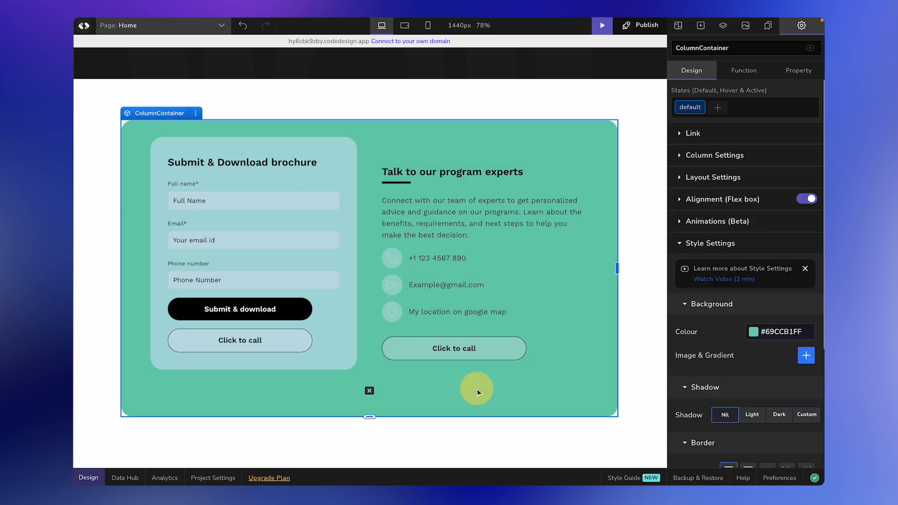
Change the position of the Block holding the close icon to Absolute.
click(374, 394)
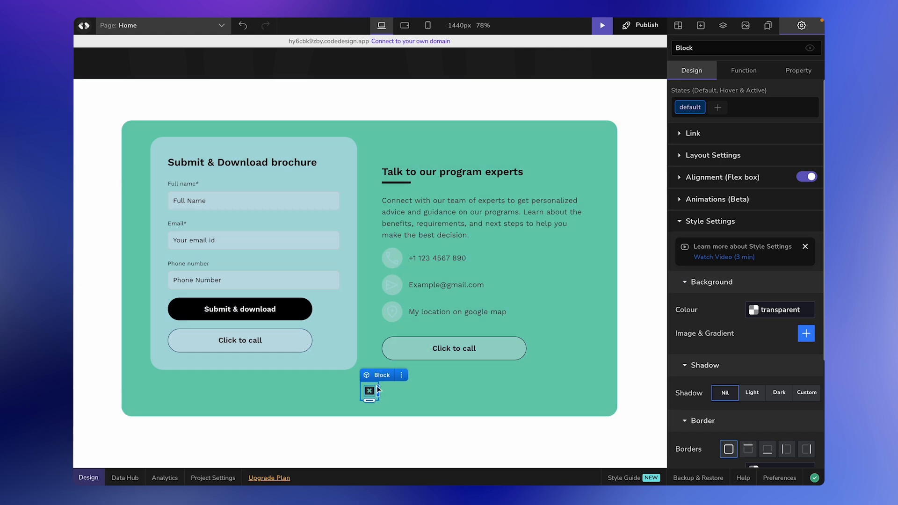
click(684, 155)
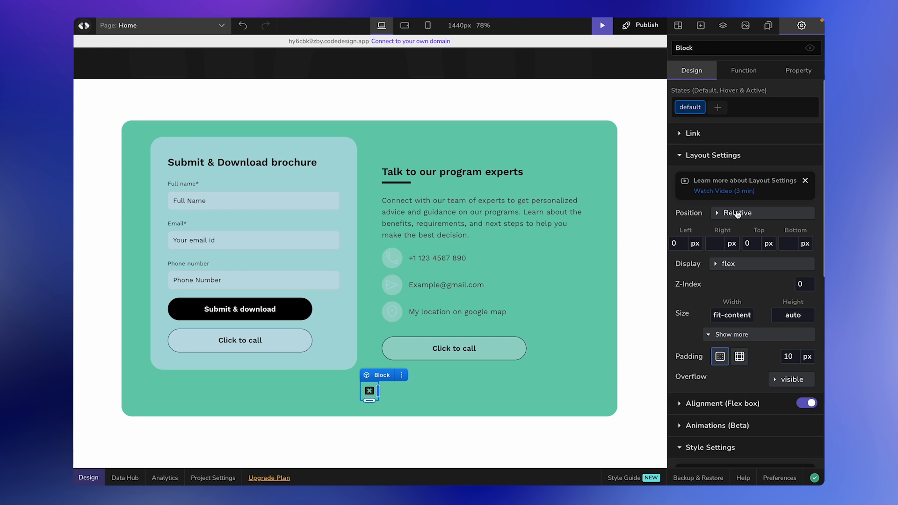
click(737, 214)
click(742, 231)
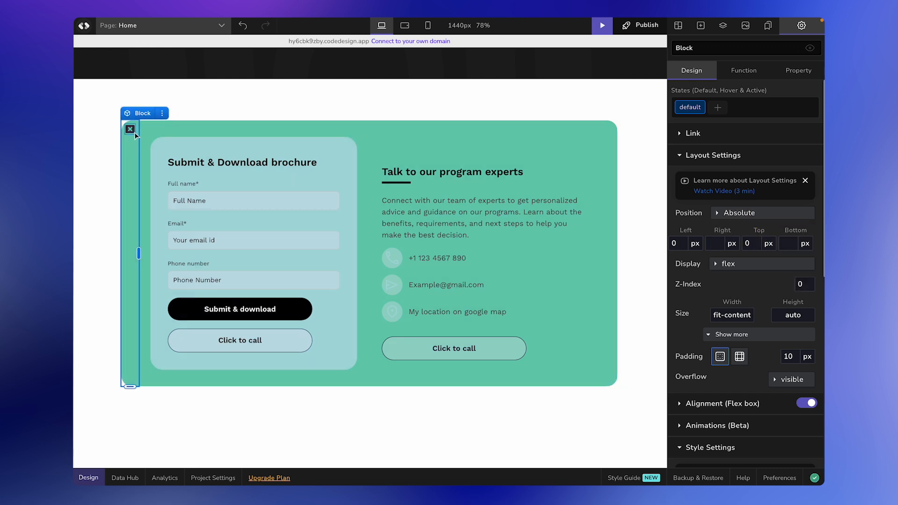
Set the close icon Block's left and bottom offsets to auto and its right and top offsets to 30 px.
click(680, 242)
click(681, 259)
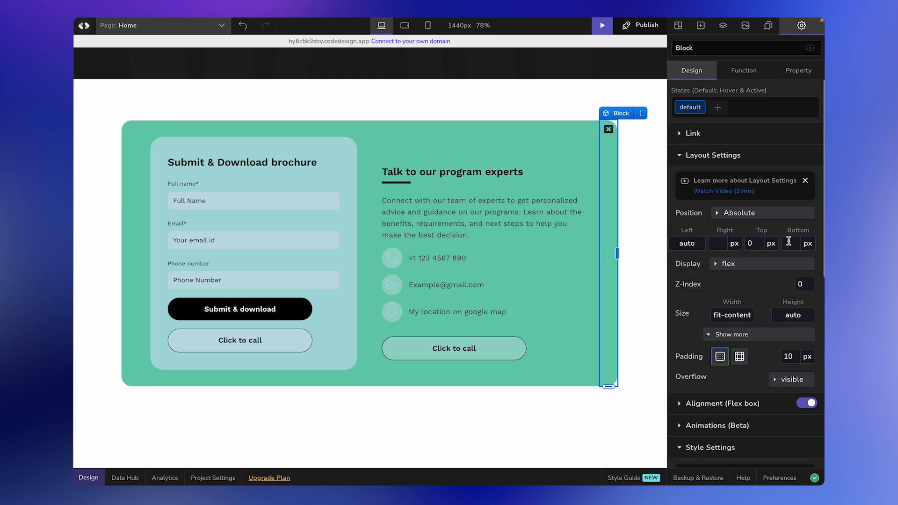
click(789, 244)
click(802, 262)
click(718, 243)
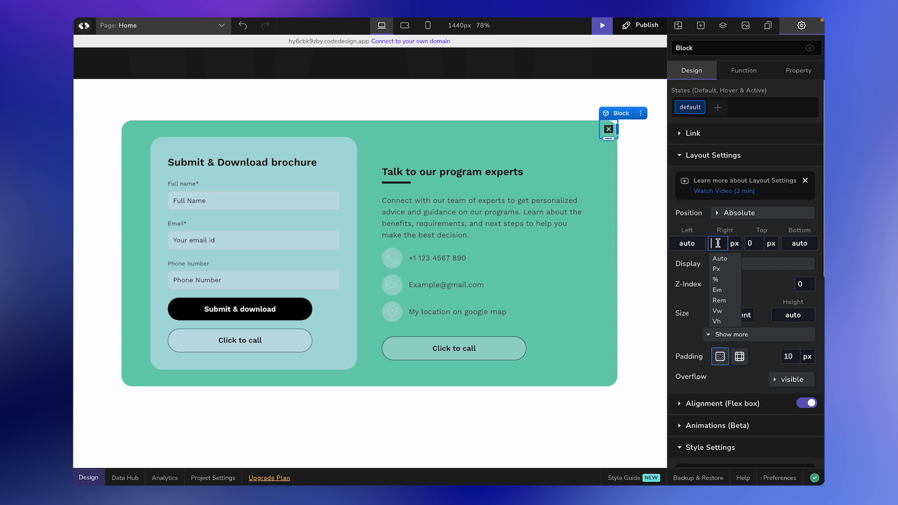
text(30)
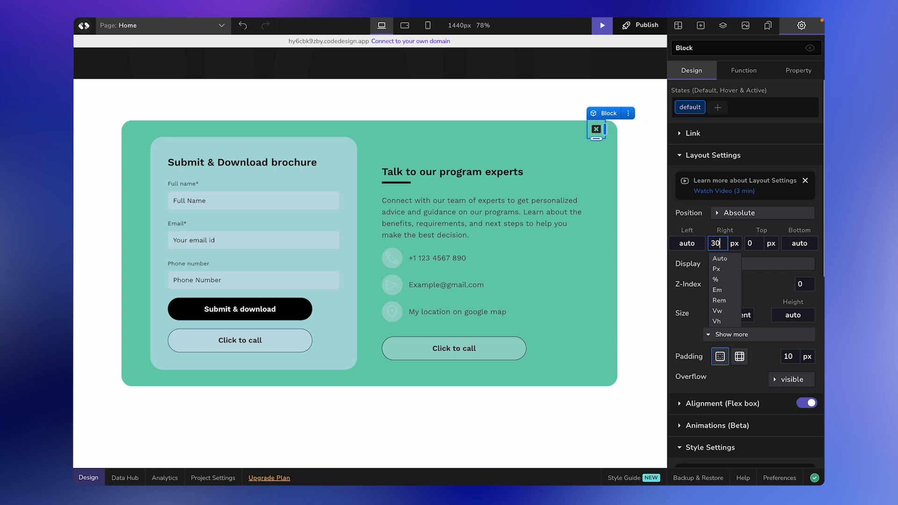
click(751, 243)
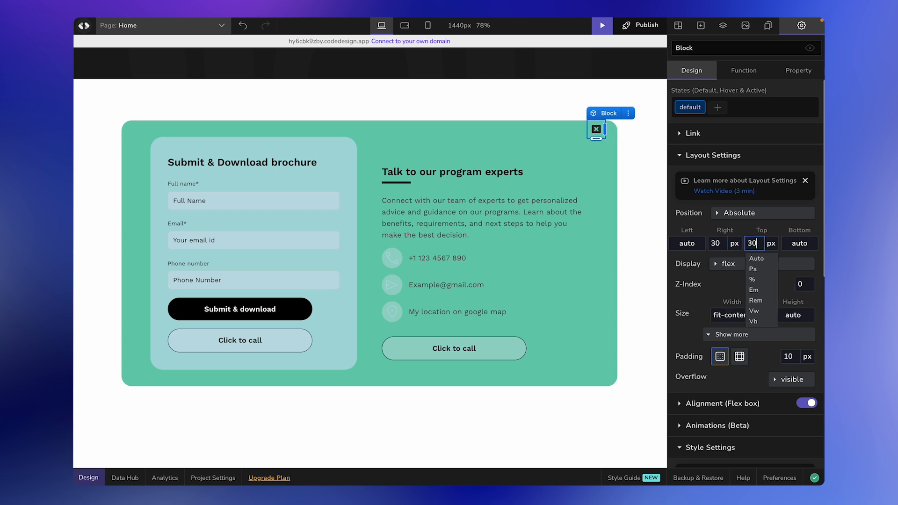
Rename the green form's ColumnContainer as FORM POPUP.
click(602, 163)
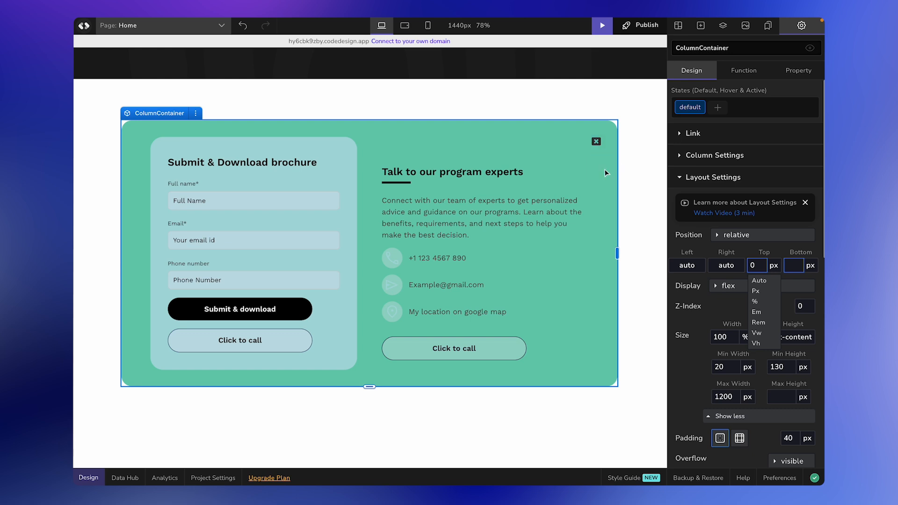
scroll(606, 173, up, 4)
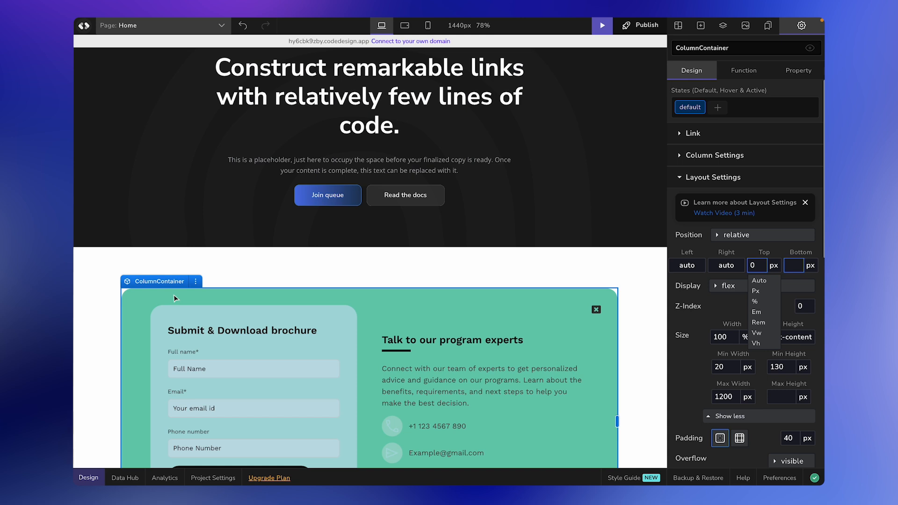
triple_click(689, 53)
text(FORM)
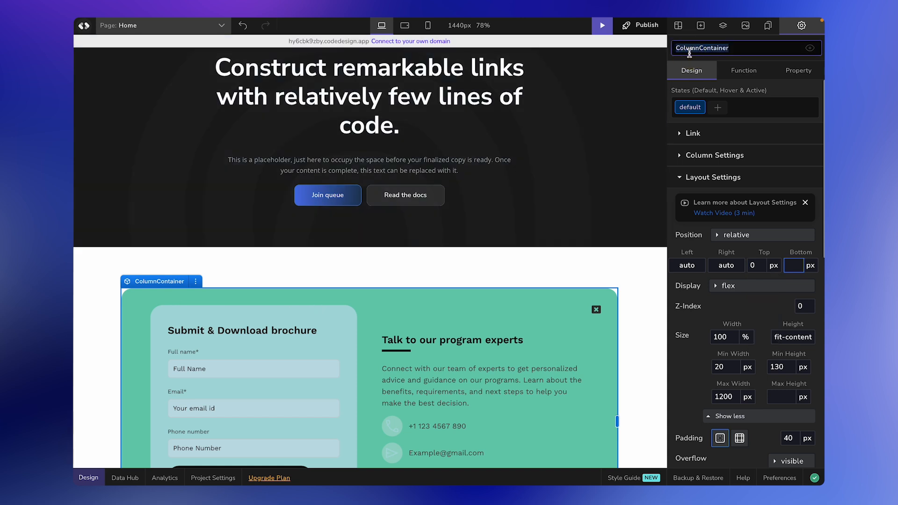
text( POPUP)
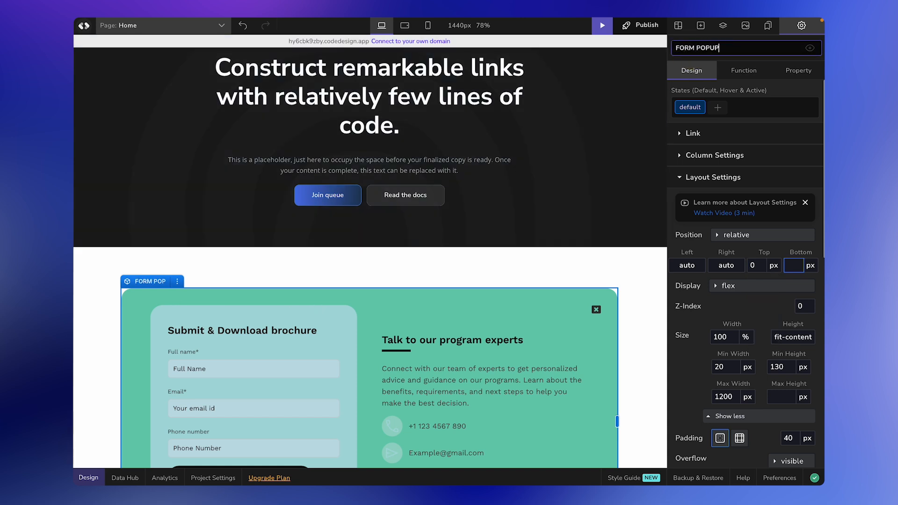
click(533, 302)
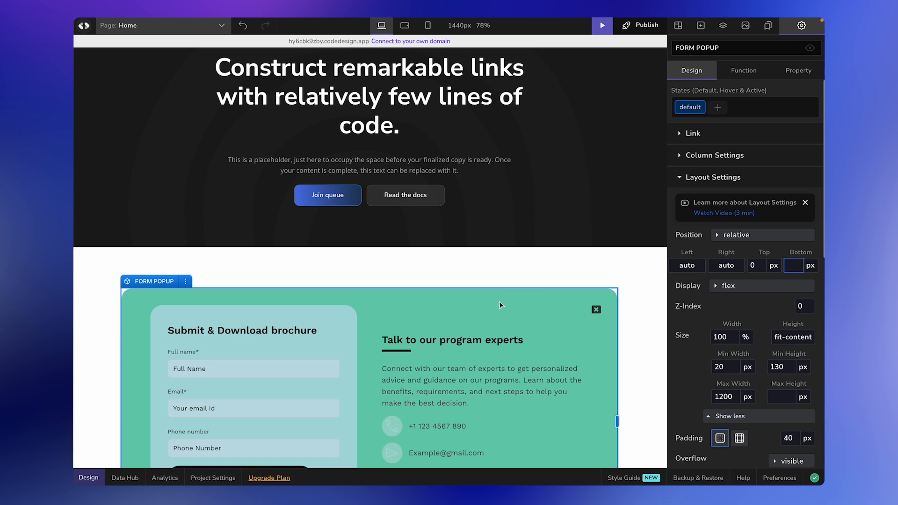
Give the hero's "Join queue" button an "Element is clicked" event that runs a new "Update an element's style" function.
scroll(441, 283, up, 3)
click(349, 289)
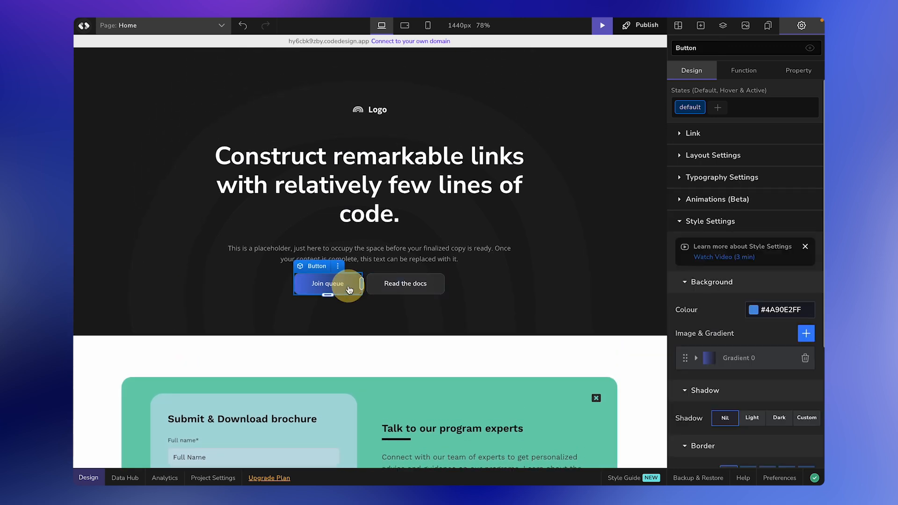
click(744, 70)
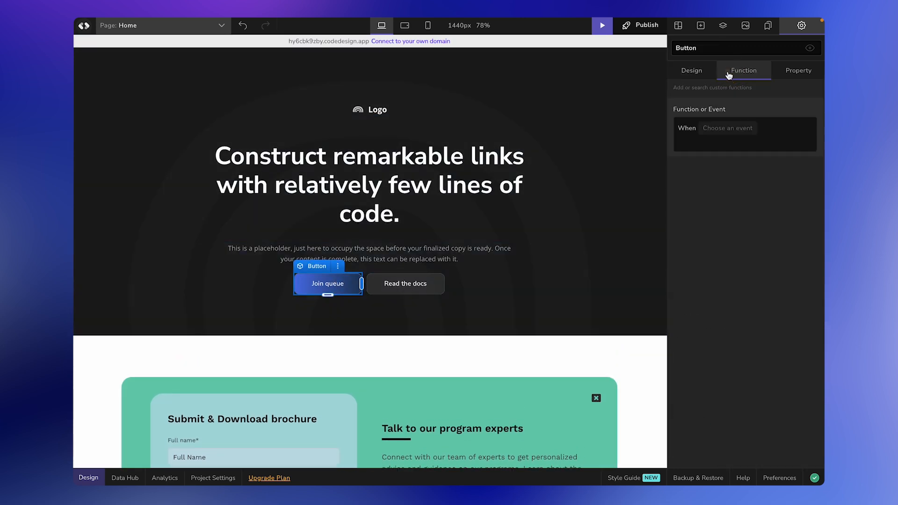
click(728, 130)
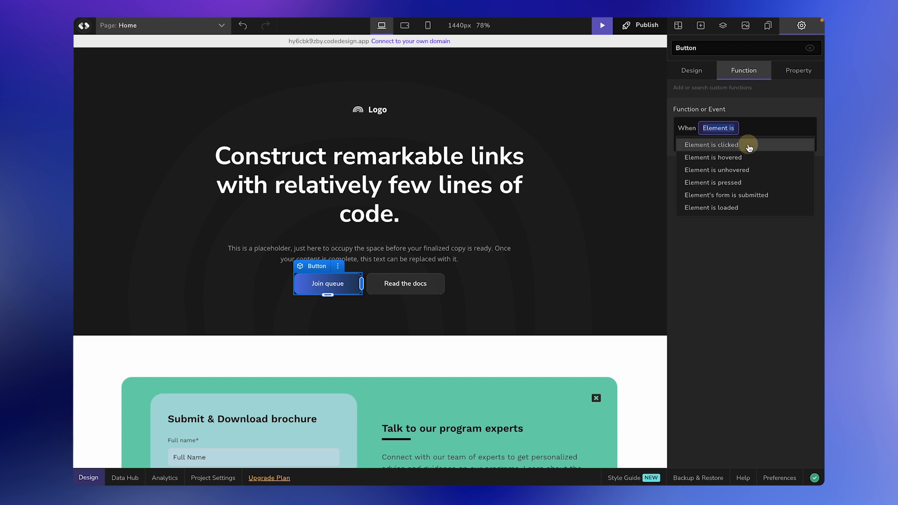
click(749, 145)
click(734, 148)
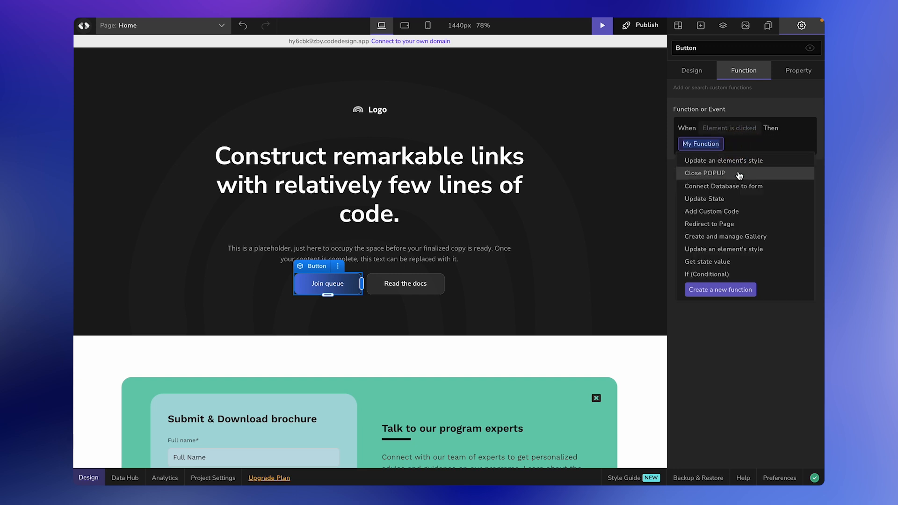
click(724, 249)
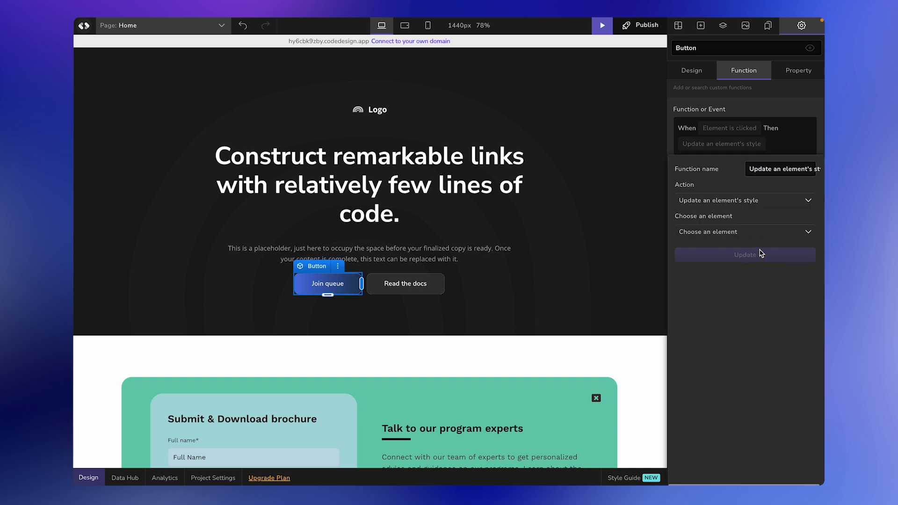
Name the button's function "popup on" and choose FORM POPUP as the element it updates.
triple_click(763, 170)
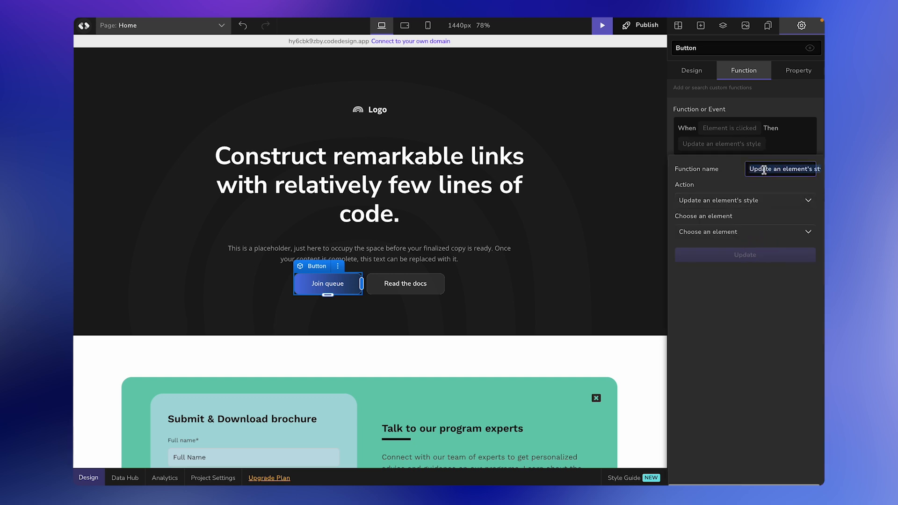
text(popup on)
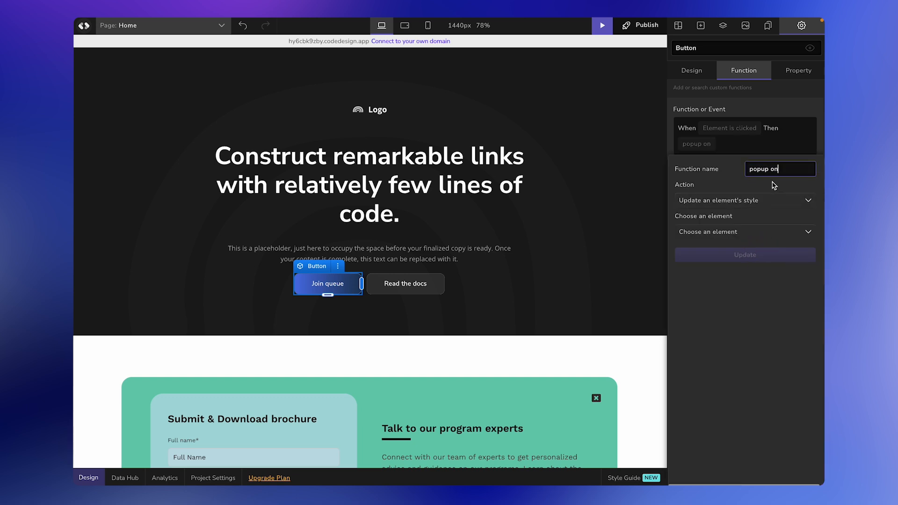
click(750, 232)
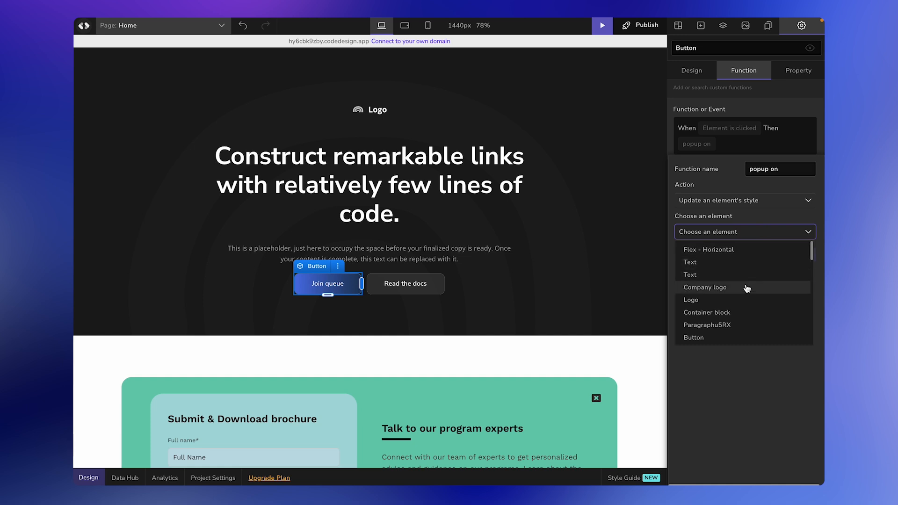
scroll(747, 289, down, 3)
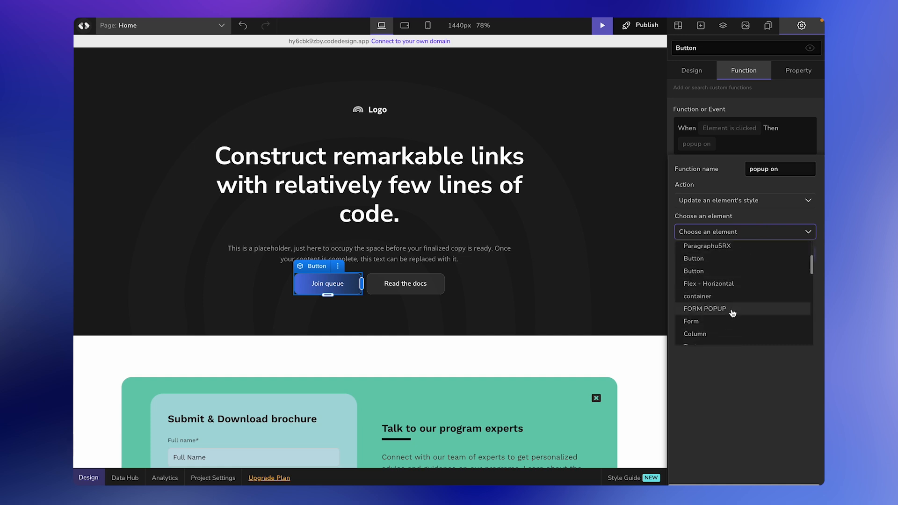
click(736, 310)
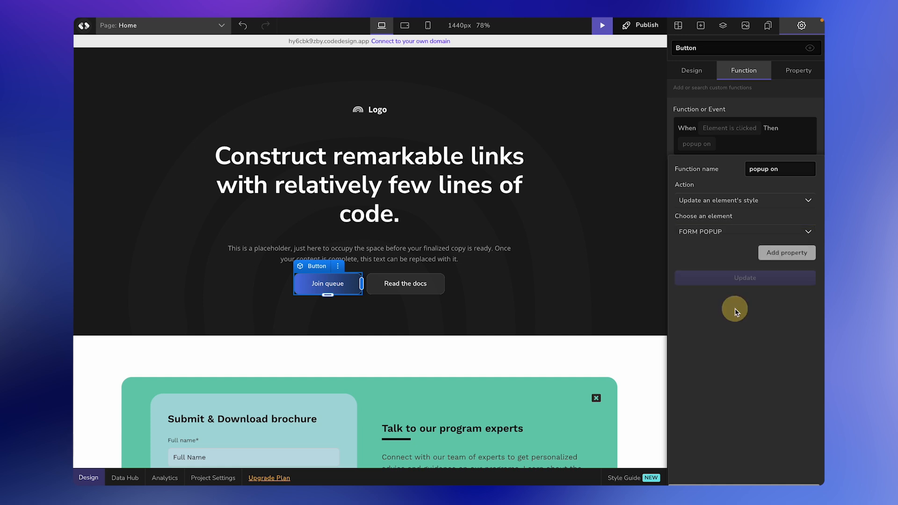
Add a Display property with the value flex to the "popup on" function and save the function.
click(778, 255)
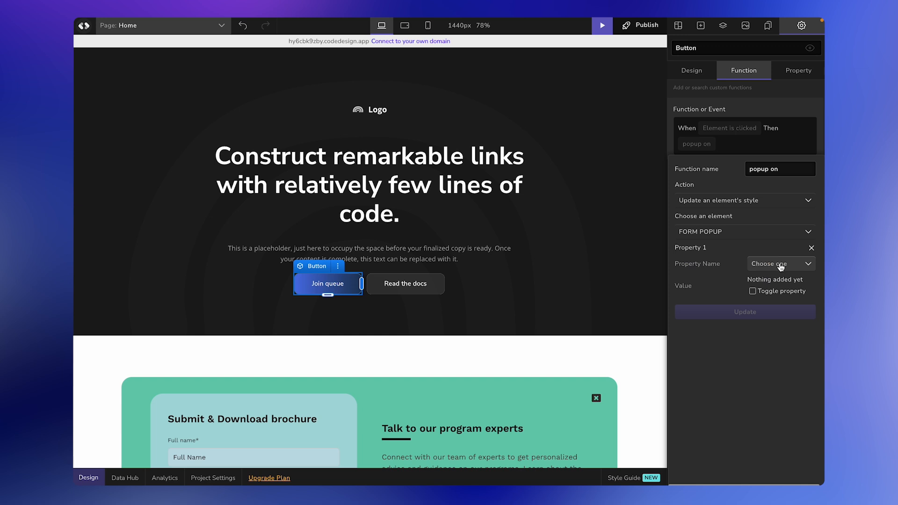
click(785, 265)
scroll(790, 318, down, 3)
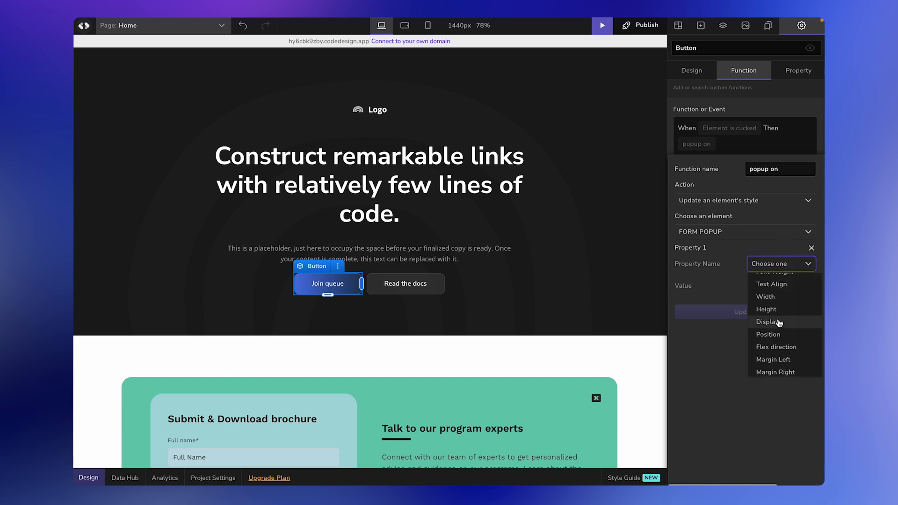
click(794, 323)
click(778, 282)
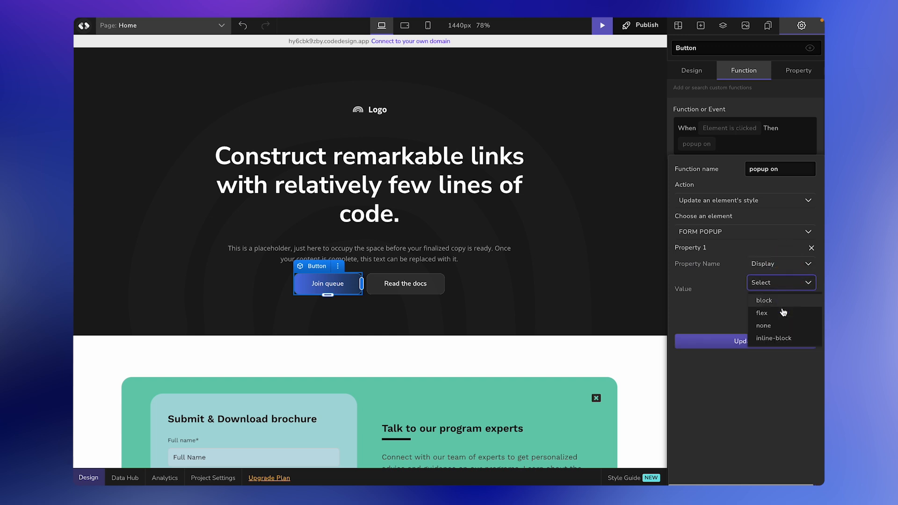
click(782, 314)
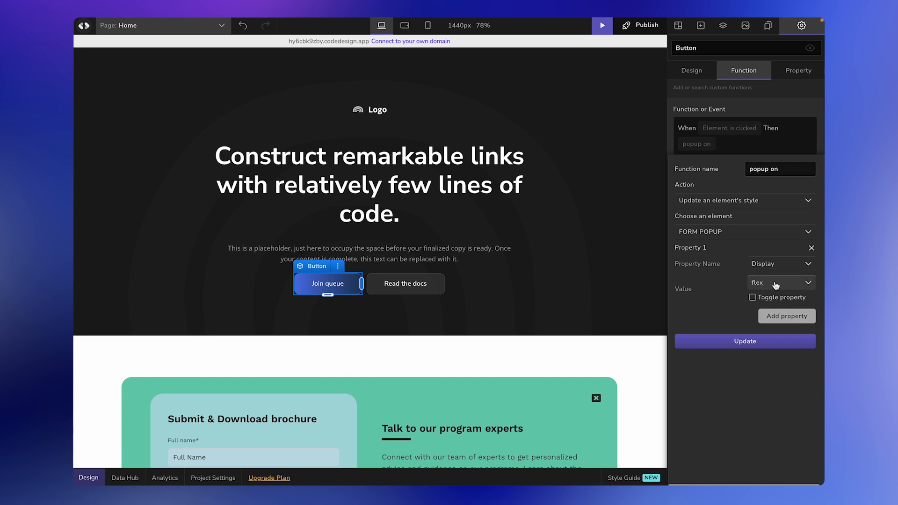
click(710, 341)
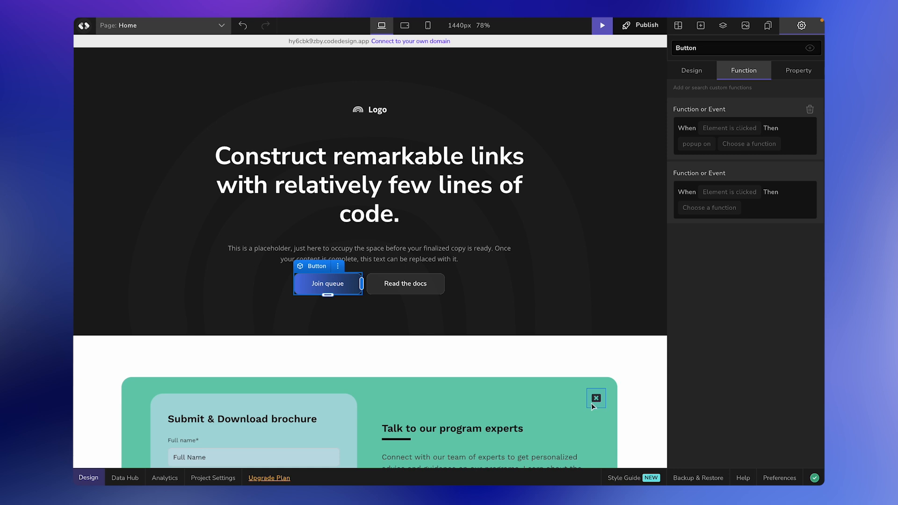
Give the close icon's block an "Element is clicked" event that runs a new "Update an element's style" function.
scroll(591, 403, down, 3)
click(598, 295)
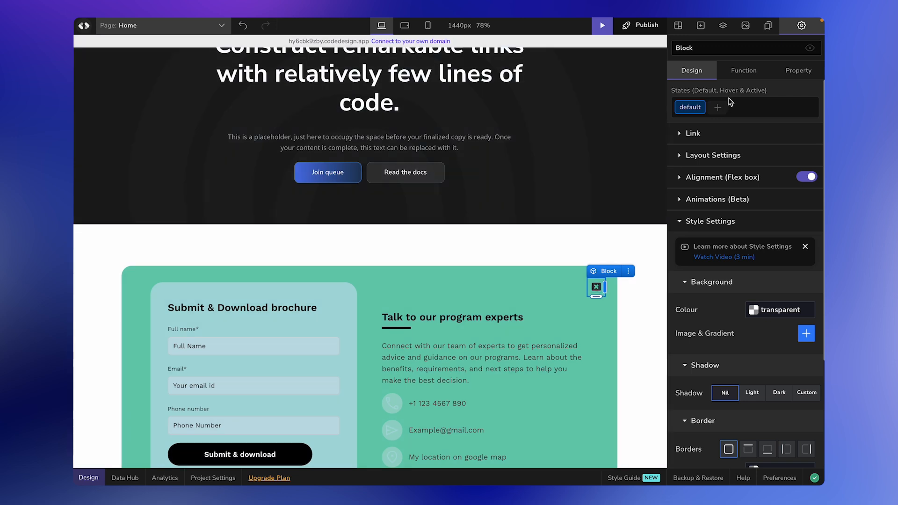
click(742, 74)
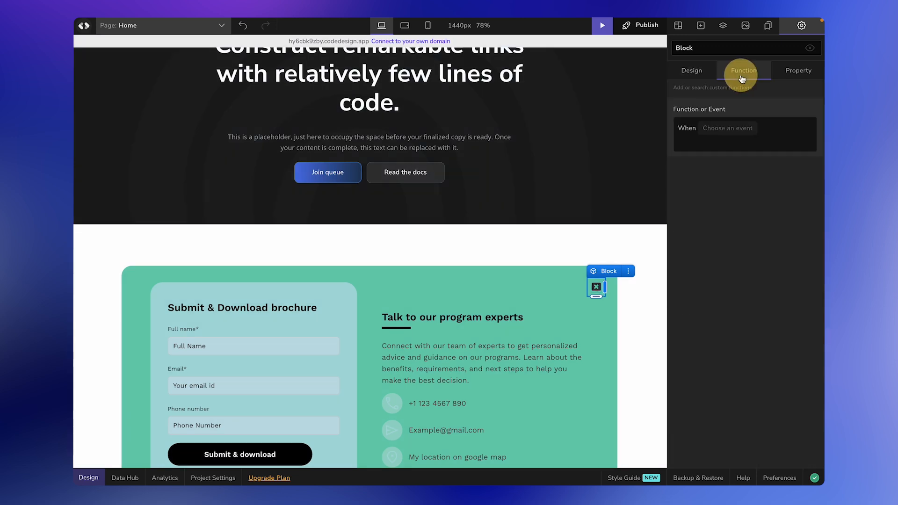
click(742, 128)
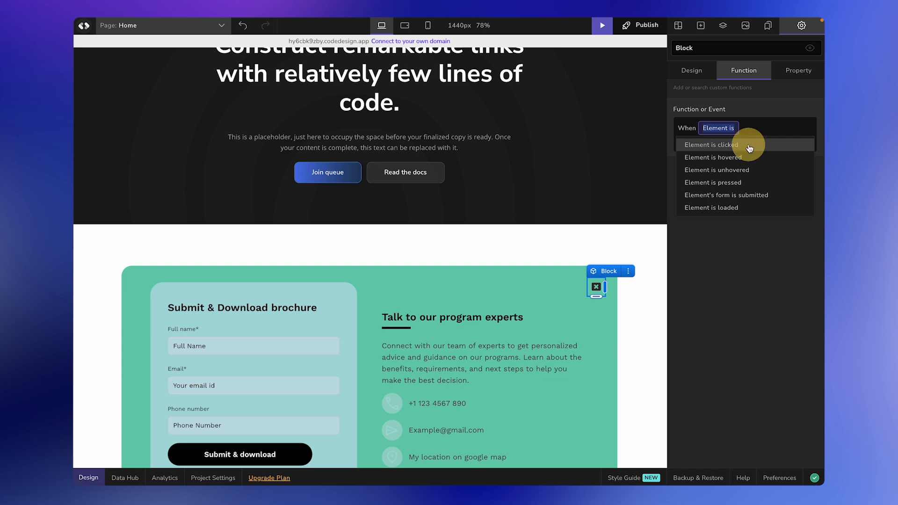
click(749, 146)
click(733, 145)
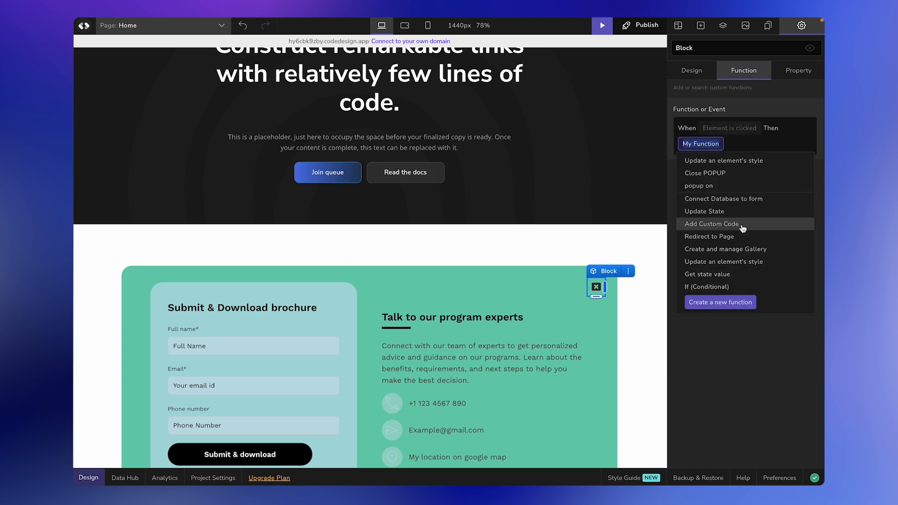
click(744, 262)
Name the close icon's function "popup off" and choose FORM POPUP as the element it updates.
click(777, 168)
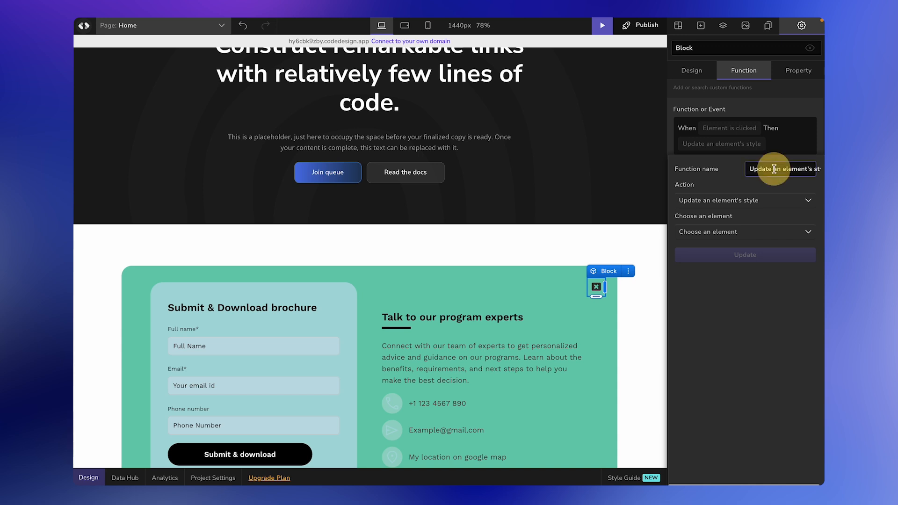
text(popup off)
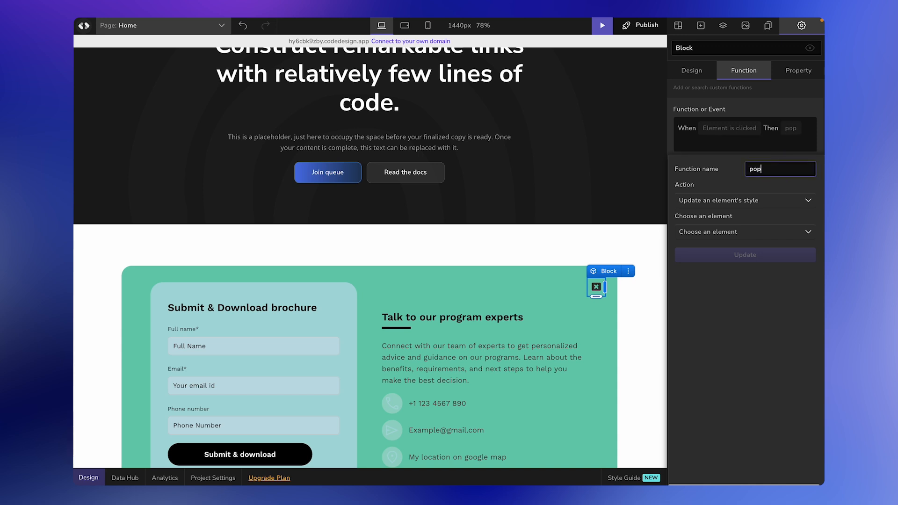
click(764, 231)
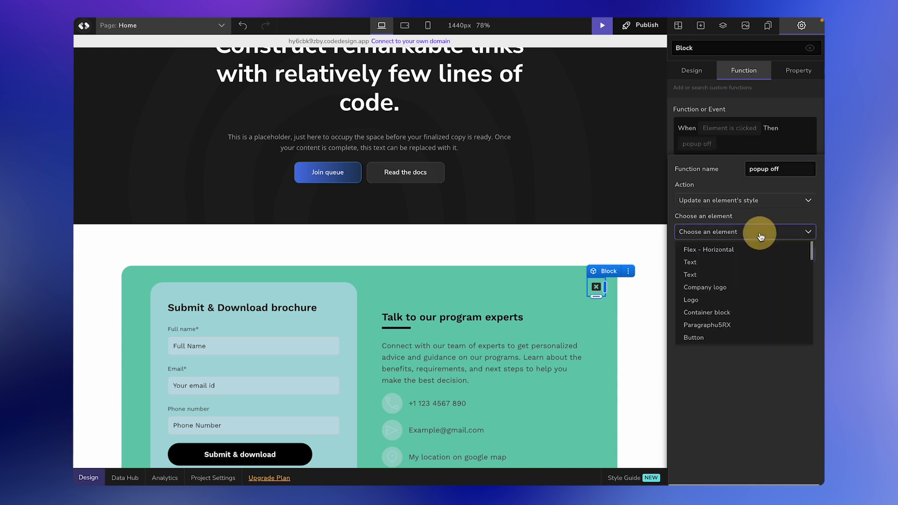
scroll(723, 304, down, 2)
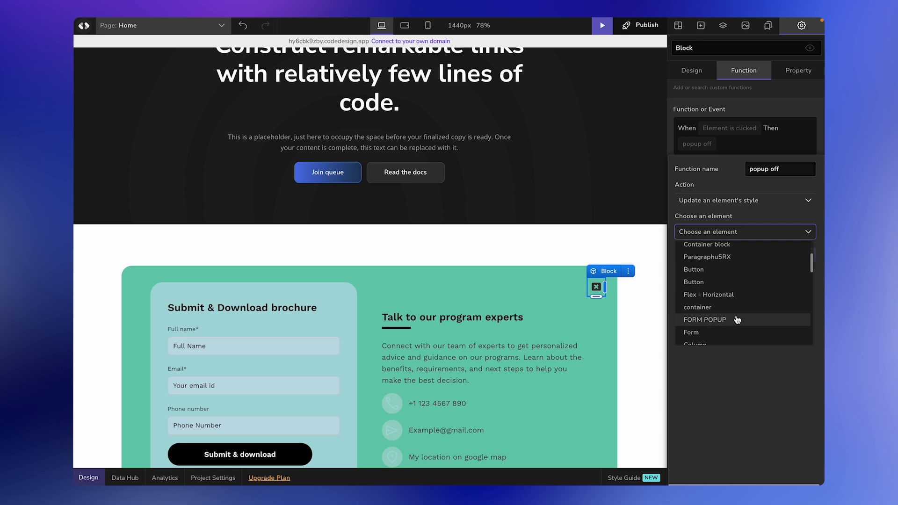
click(735, 320)
Add a Display property with the value none to the "popup off" function and save the function.
click(788, 253)
click(782, 265)
scroll(783, 328, down, 2)
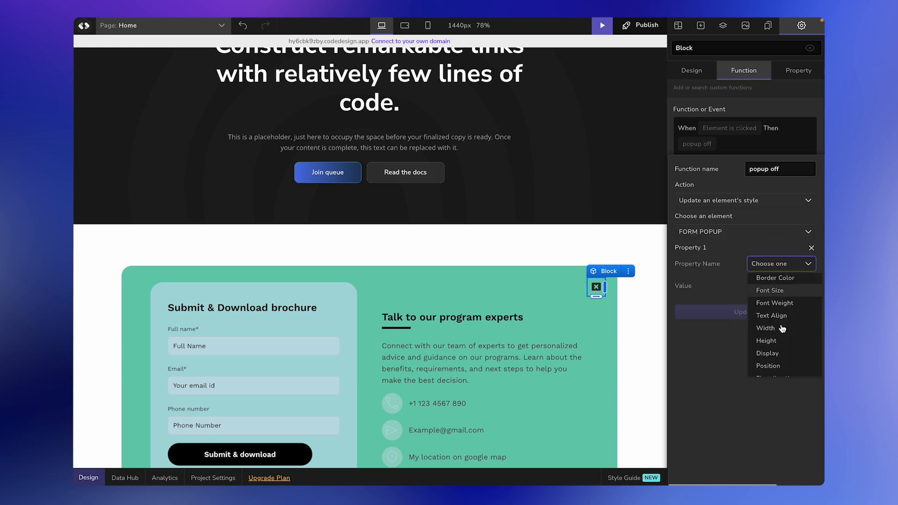
click(786, 336)
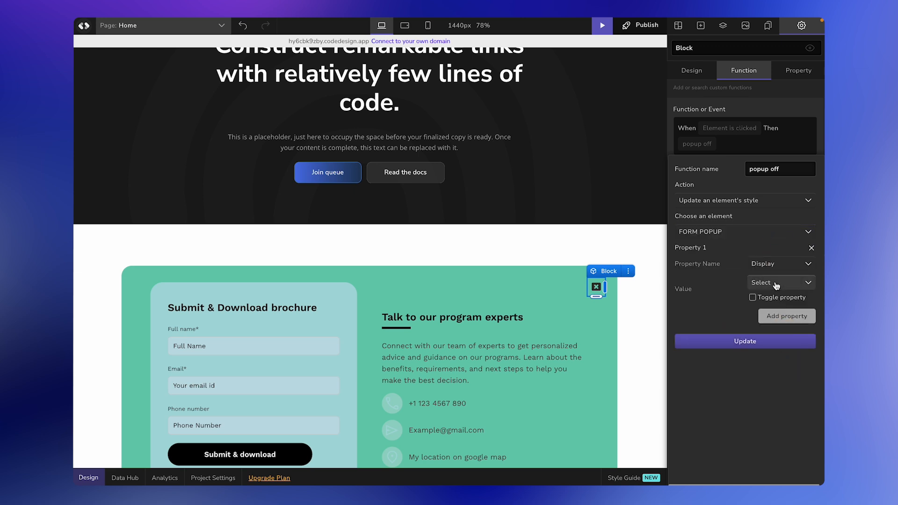
click(778, 283)
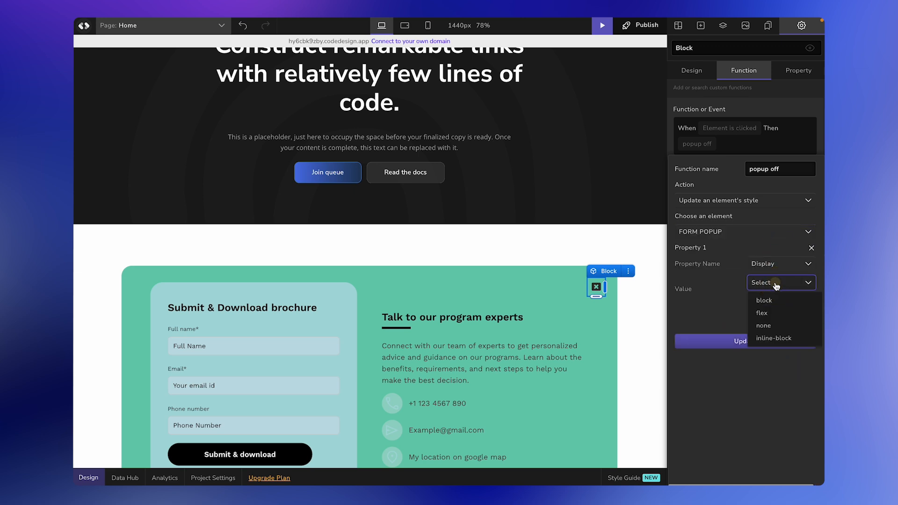
click(771, 326)
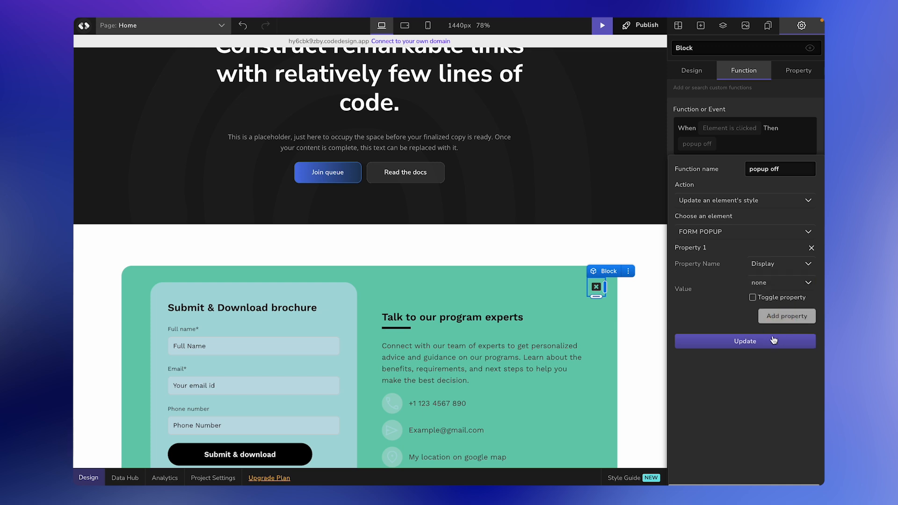
click(777, 342)
Publish the current version of the site with both popup functions to its codedesign.app subdomain.
click(513, 281)
scroll(526, 240, down, 1)
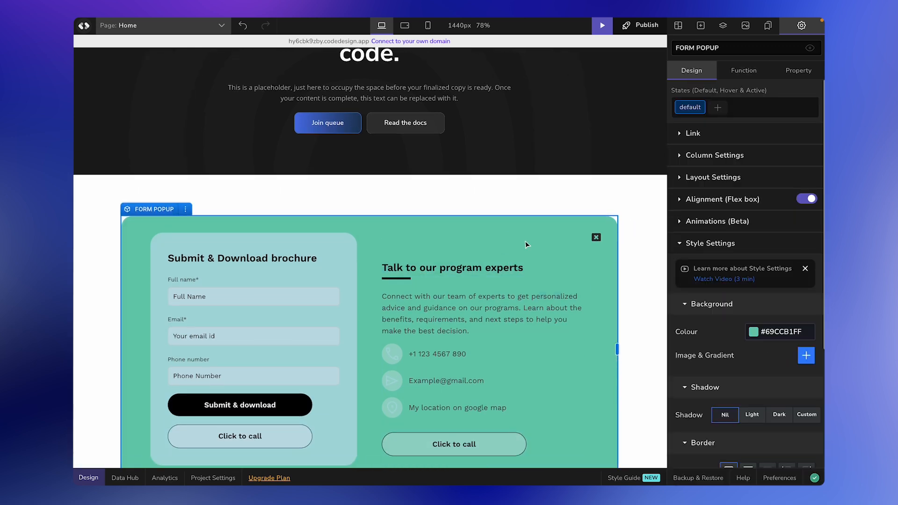
scroll(525, 240, up, 4)
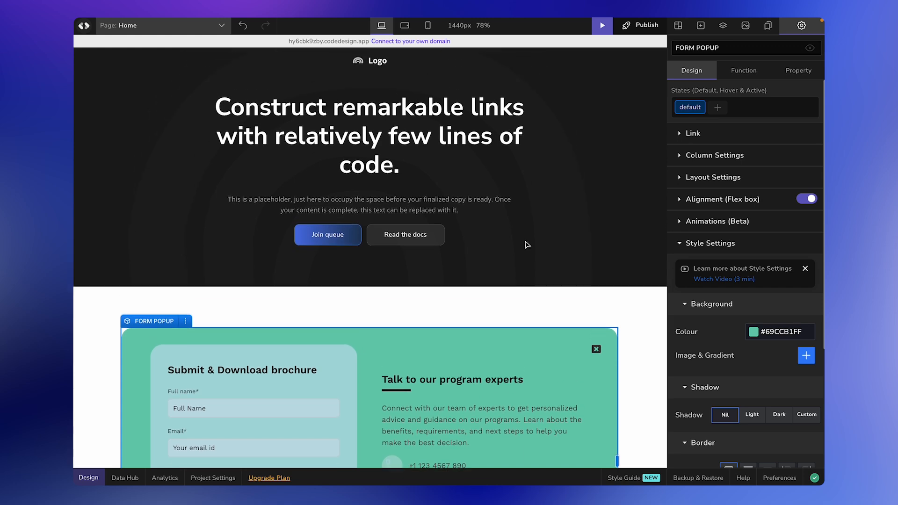
click(641, 25)
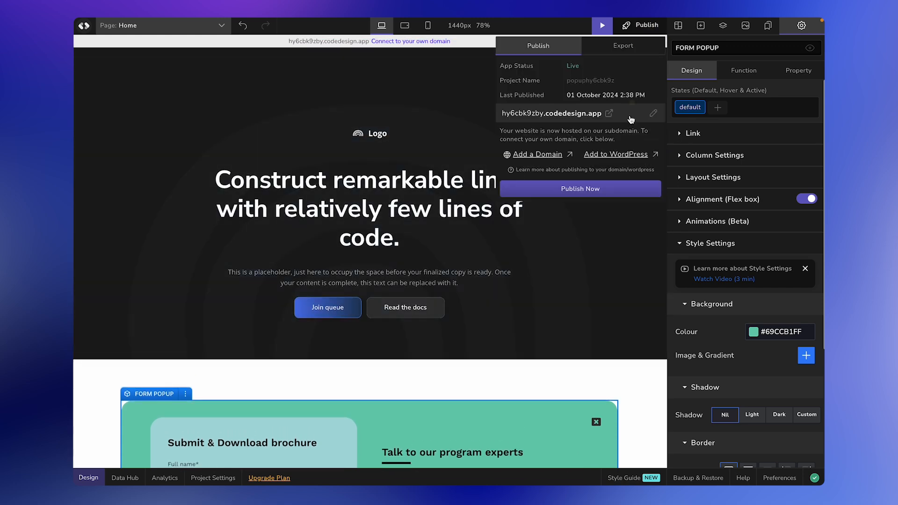
click(599, 190)
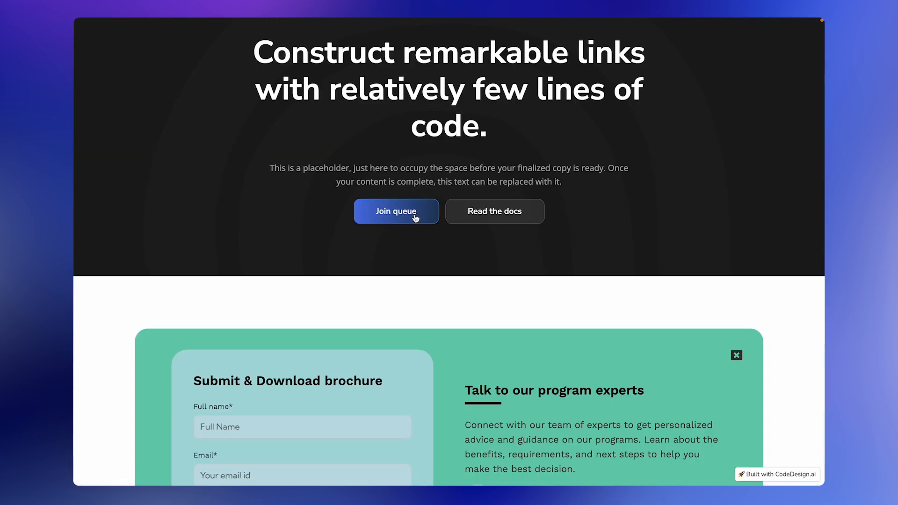
Test the live page by repeatedly closing the form with its close icon and reopening it with "Join queue".
click(737, 357)
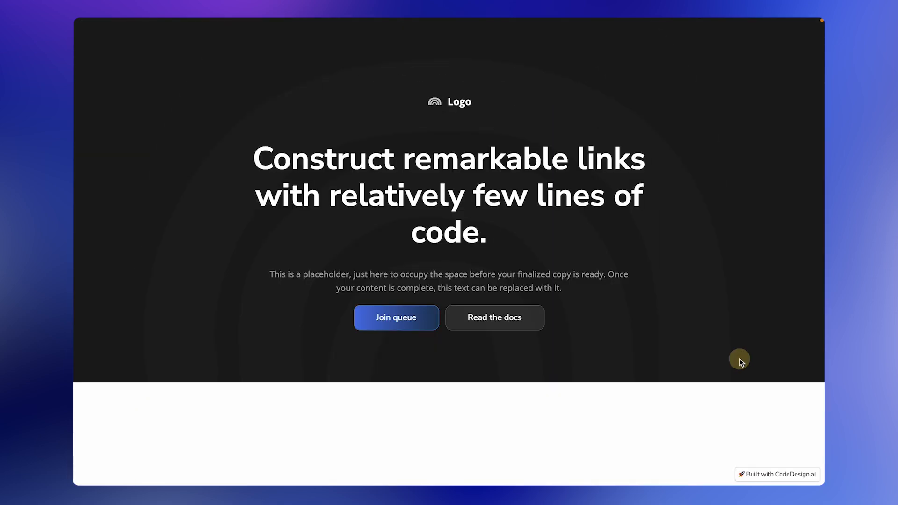
click(415, 315)
click(738, 358)
click(417, 321)
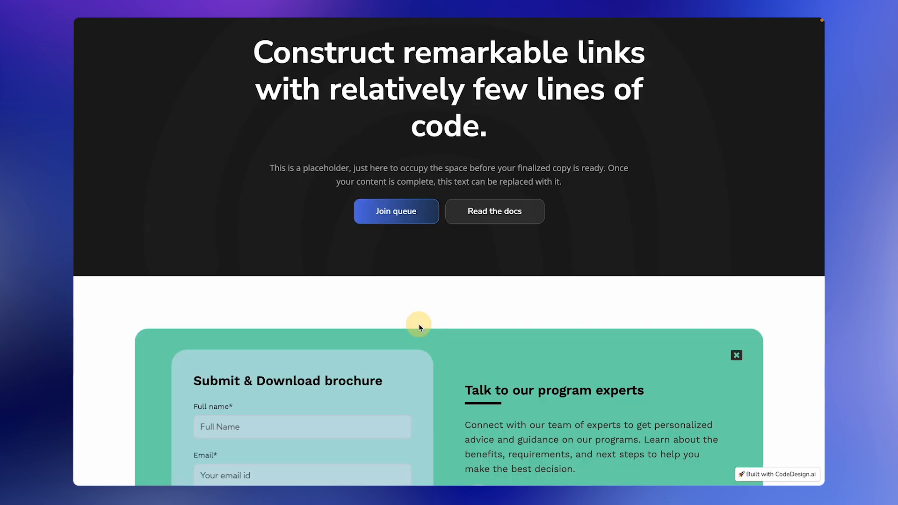
click(738, 356)
click(405, 325)
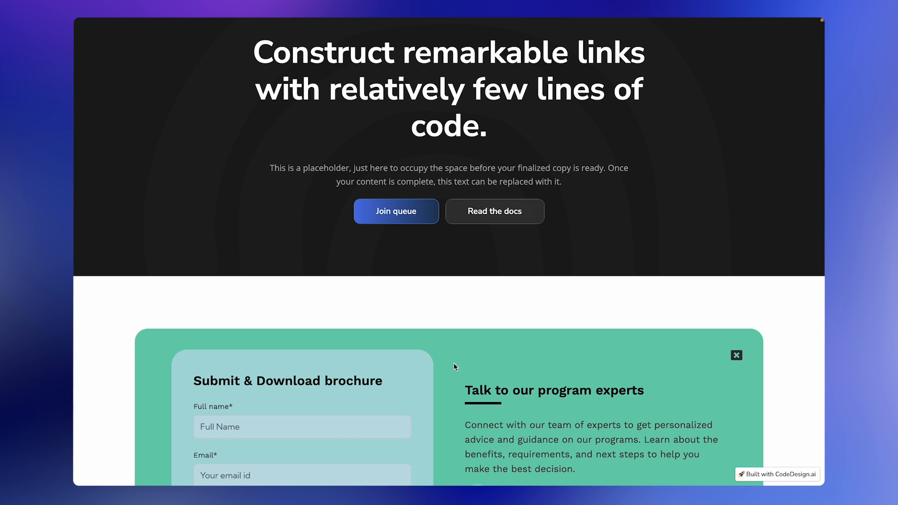
Set the position of the container around the green form to Fixed.
scroll(454, 367, down, 2)
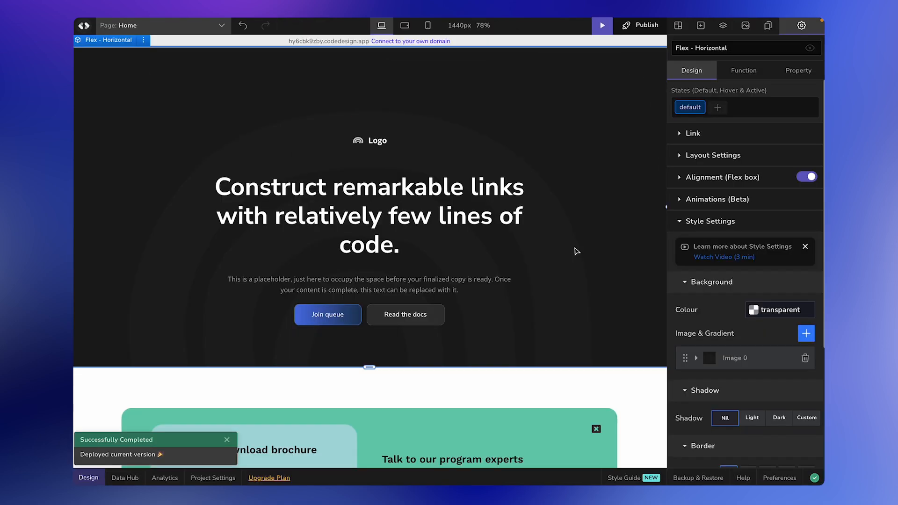
scroll(576, 252, down, 1)
scroll(576, 254, up, 1)
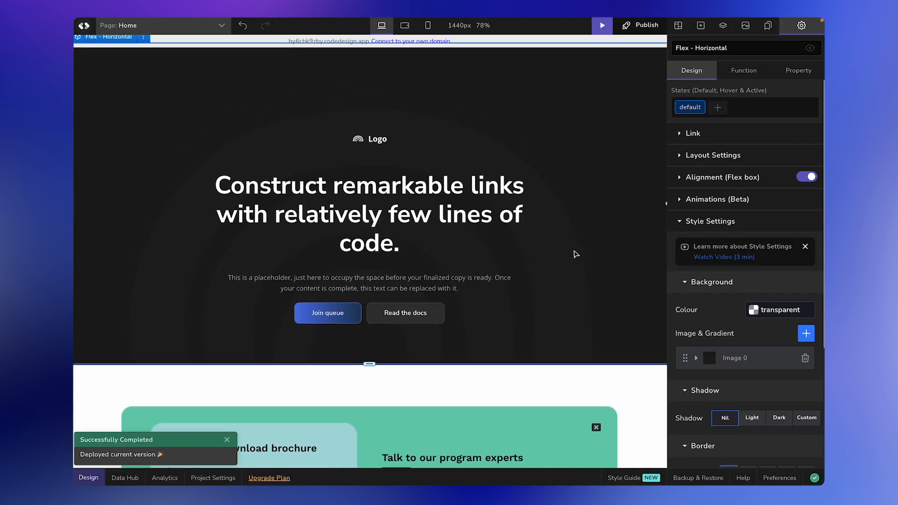
click(569, 397)
scroll(568, 396, down, 5)
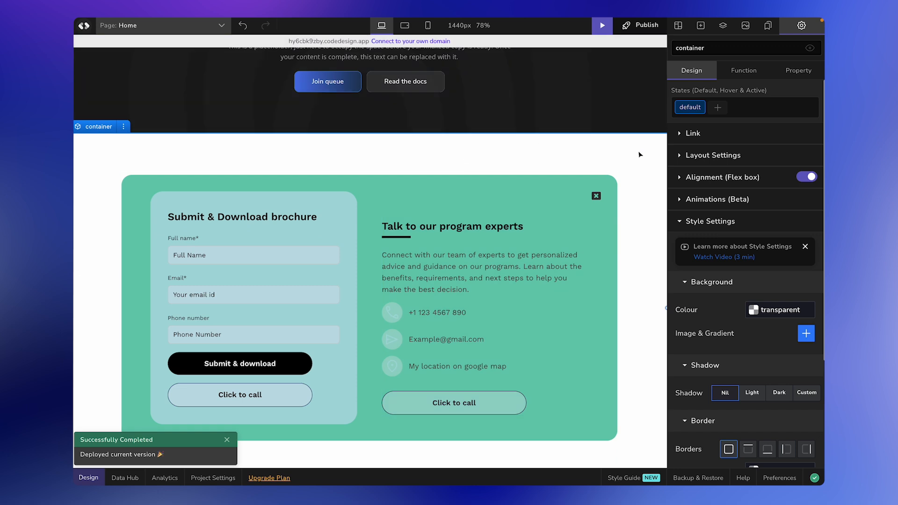
click(684, 156)
click(738, 214)
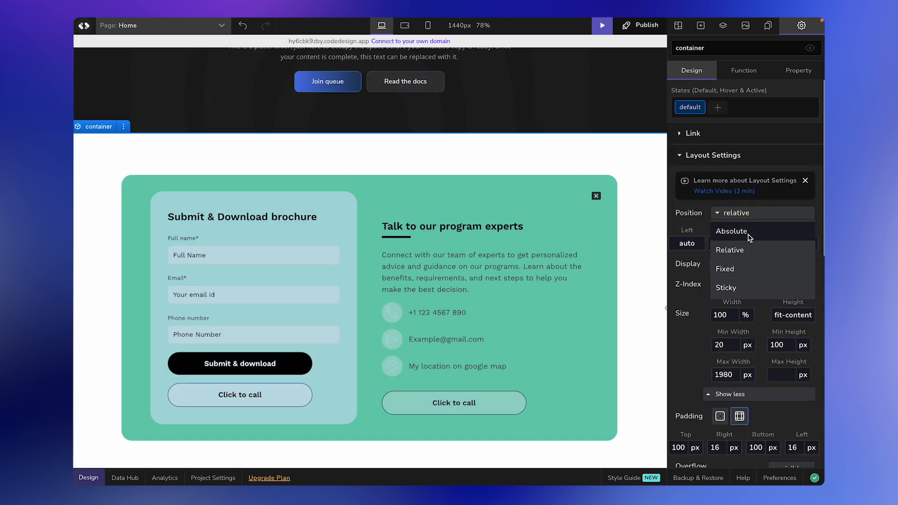
click(750, 271)
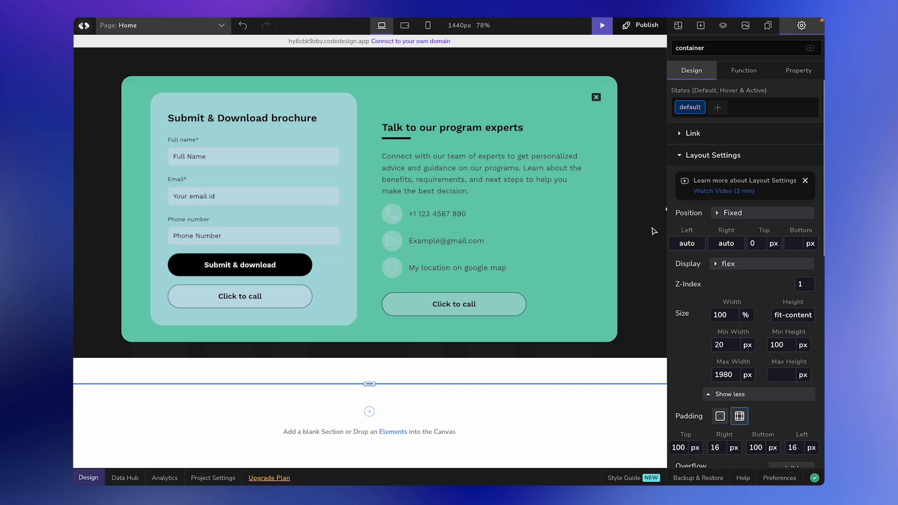
Give FORM POPUP a white (#FFFFFFFF) border 10 px wide on all sides.
click(610, 216)
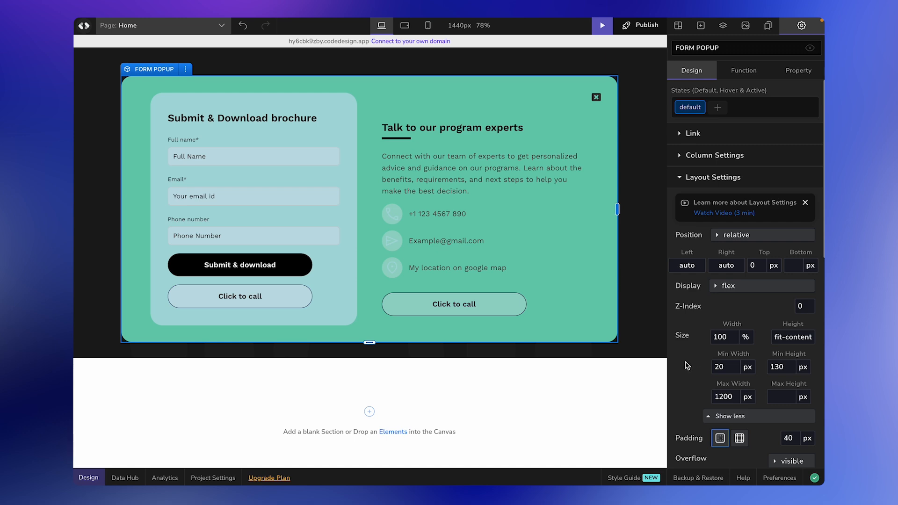
scroll(715, 358, down, 8)
click(761, 354)
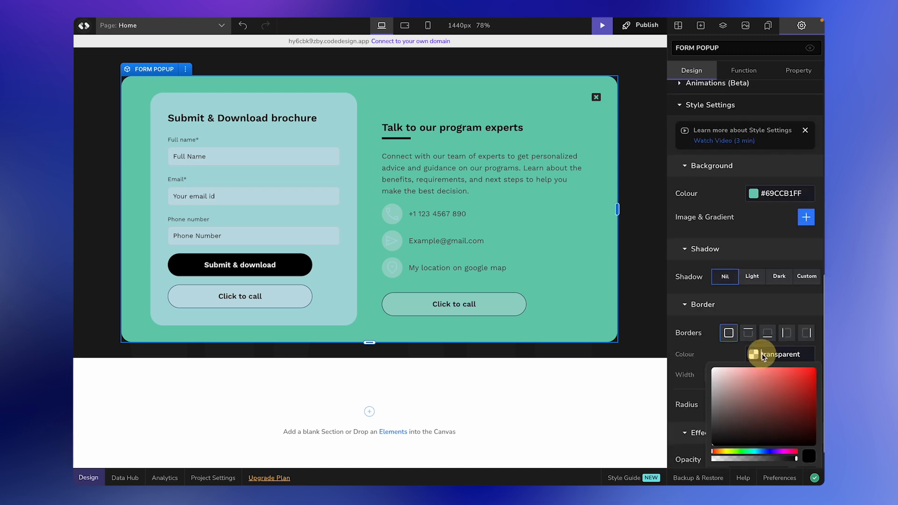
drag(718, 377, 709, 363)
double_click(711, 374)
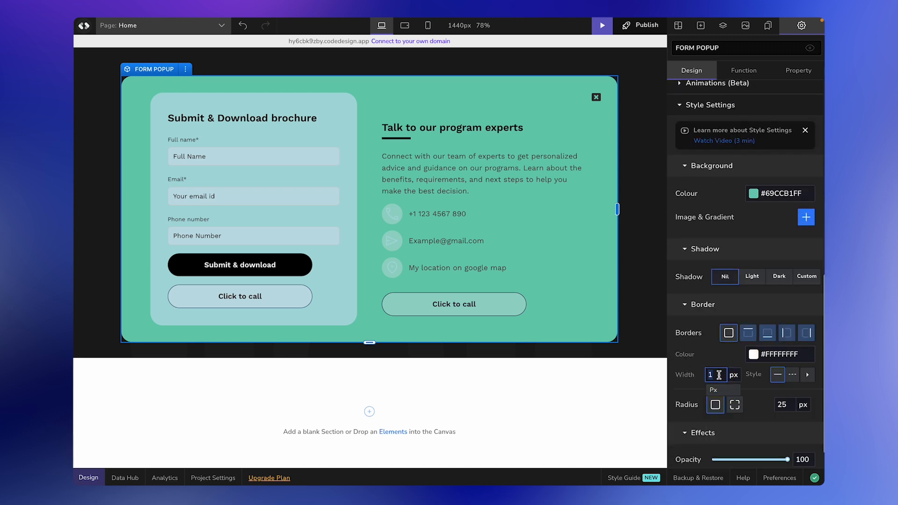
text(9)
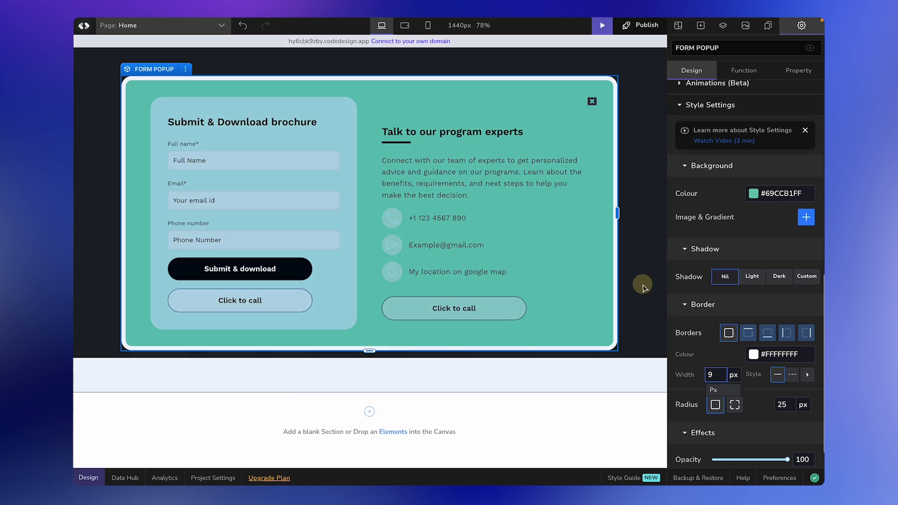
click(634, 254)
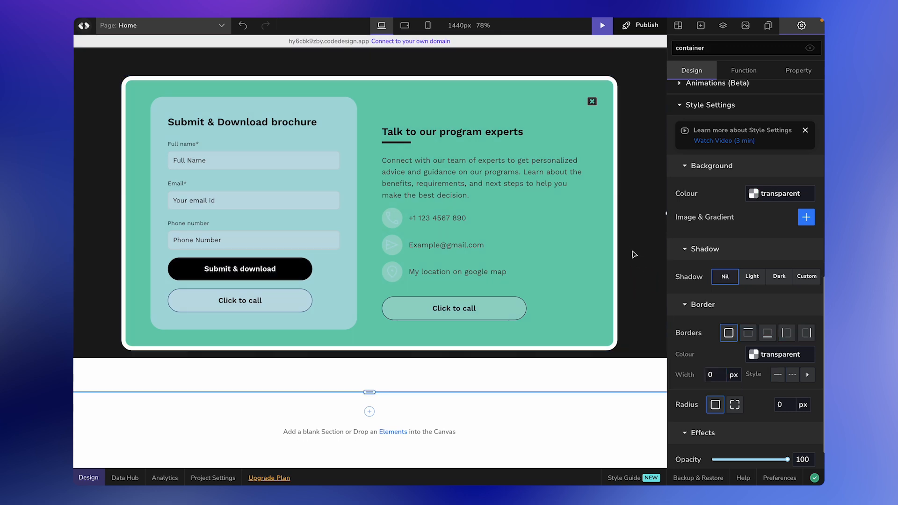
Apply the Zoom Out animation to FORM POPUP.
click(597, 235)
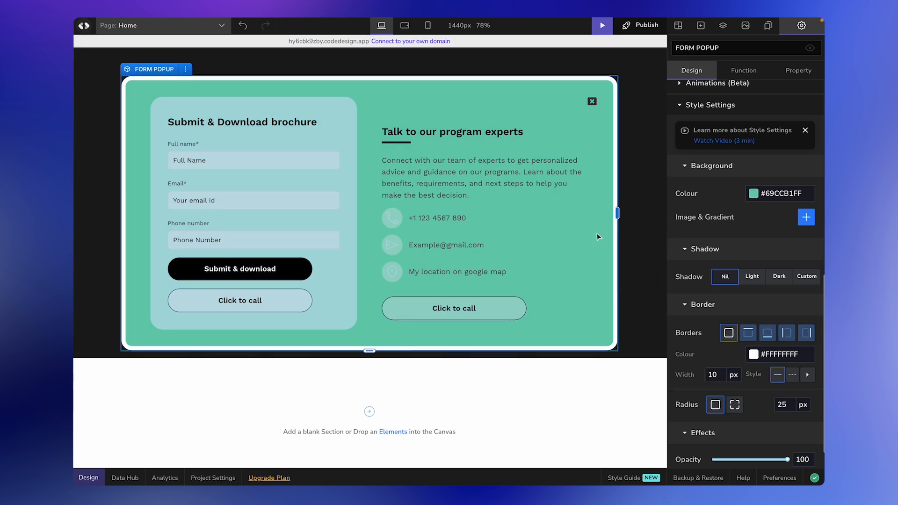
scroll(711, 328, up, 2)
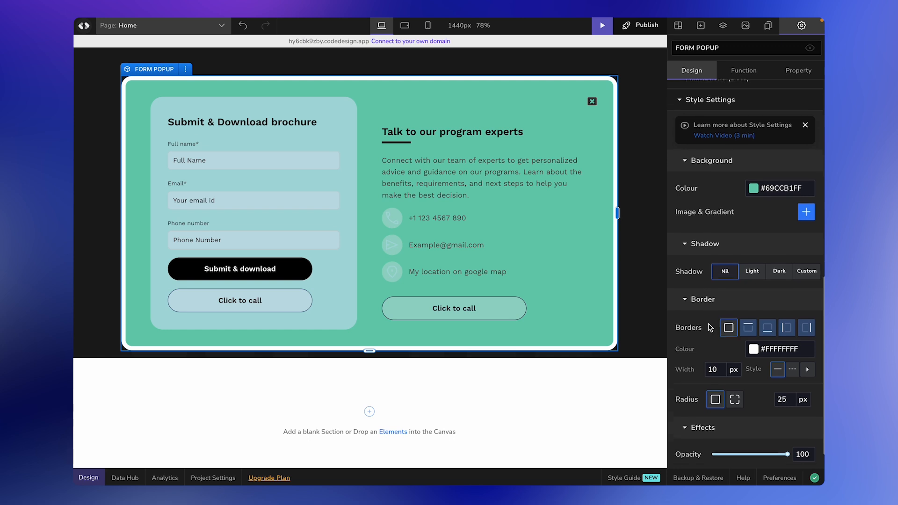
scroll(710, 328, up, 1)
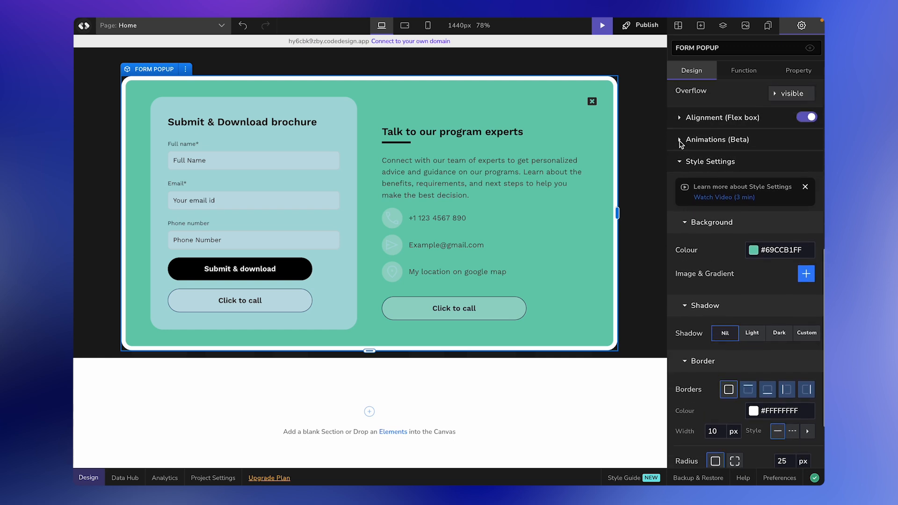
click(681, 142)
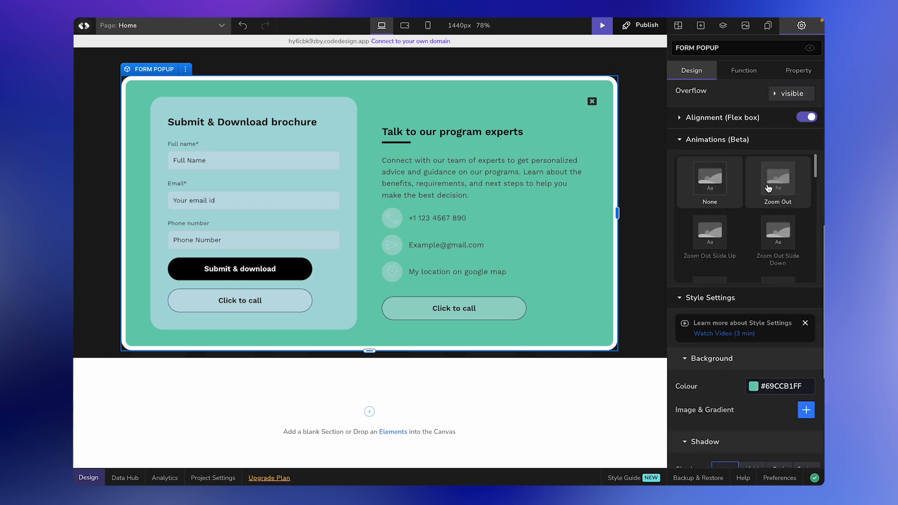
click(769, 183)
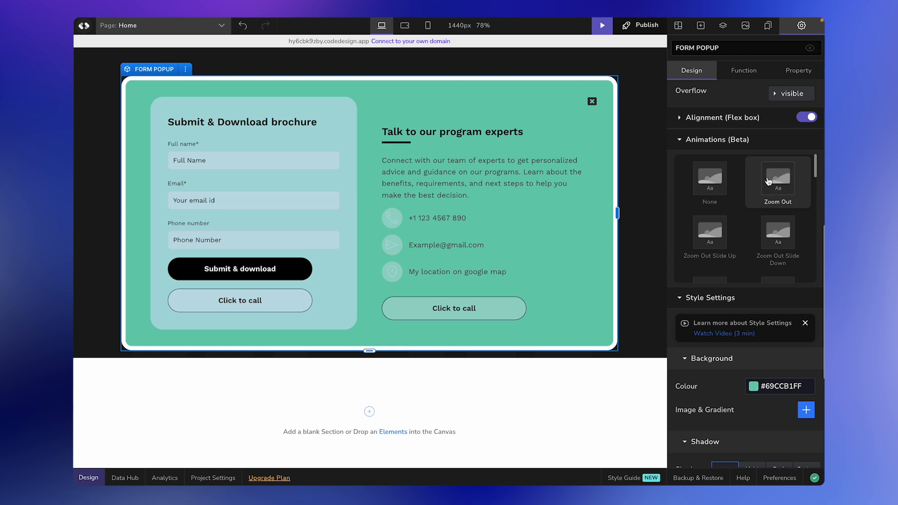
click(680, 139)
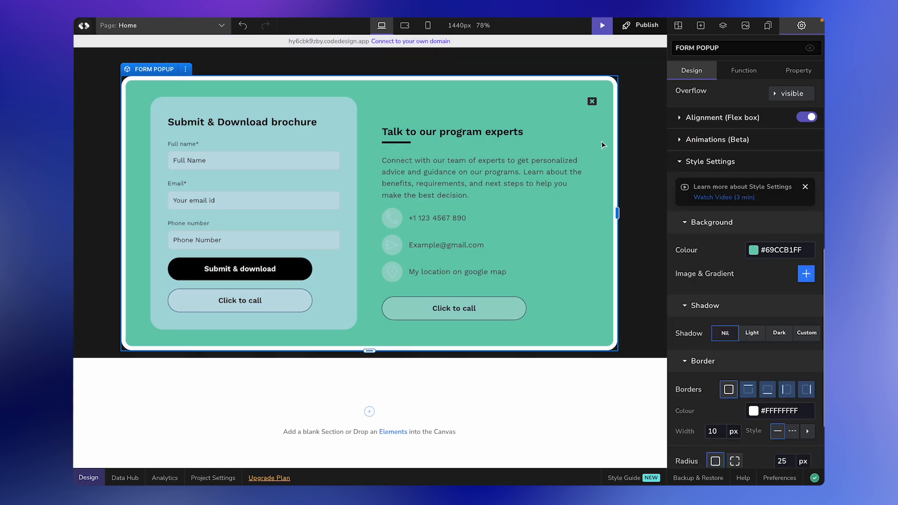
Set FORM POPUP's display to None in its layout settings.
scroll(733, 149, up, 8)
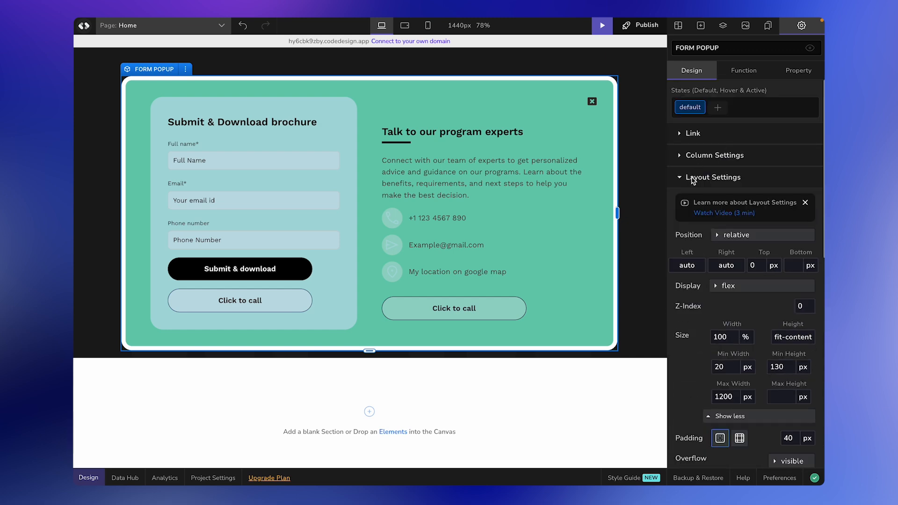
click(739, 288)
click(744, 341)
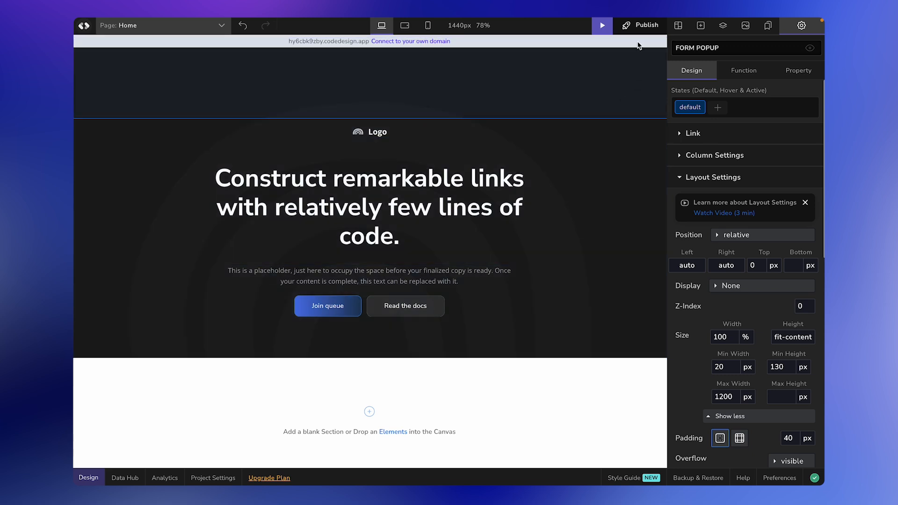
Publish the site again and test opening the popup with "Join queue" and closing it with its icon.
click(640, 24)
click(604, 187)
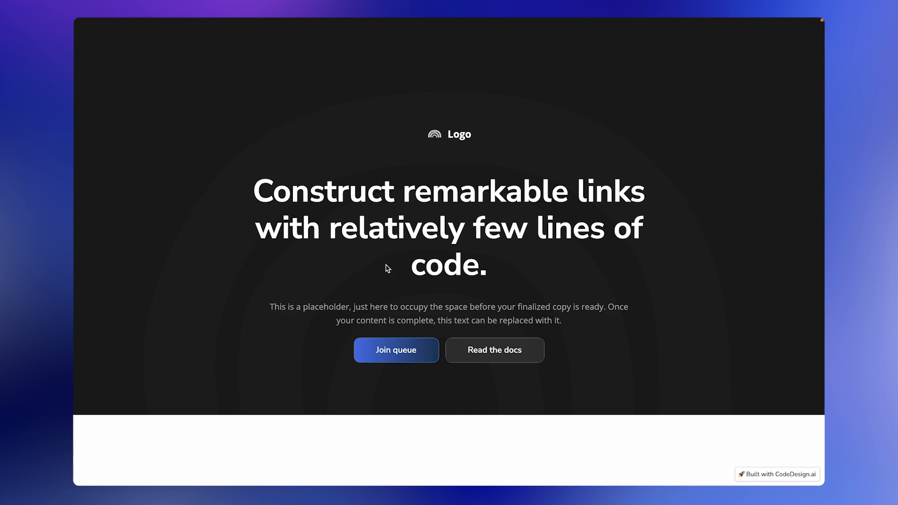
click(424, 356)
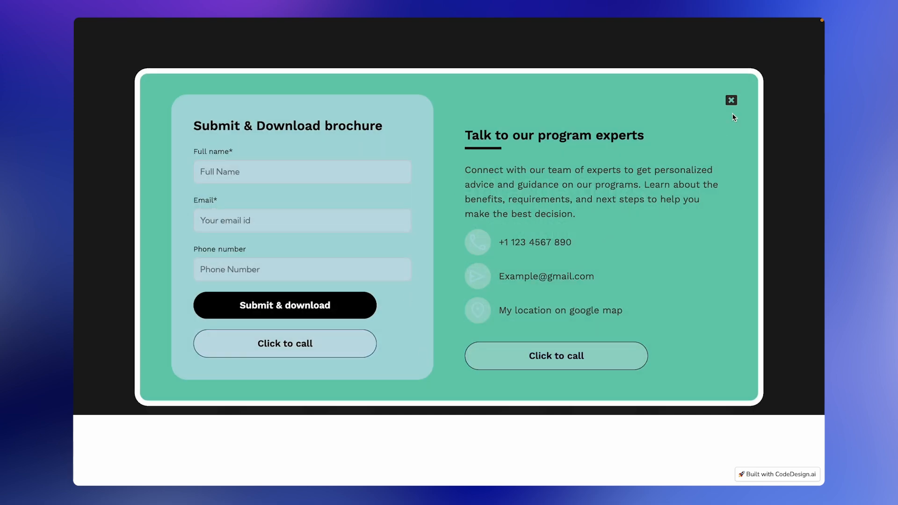
click(732, 101)
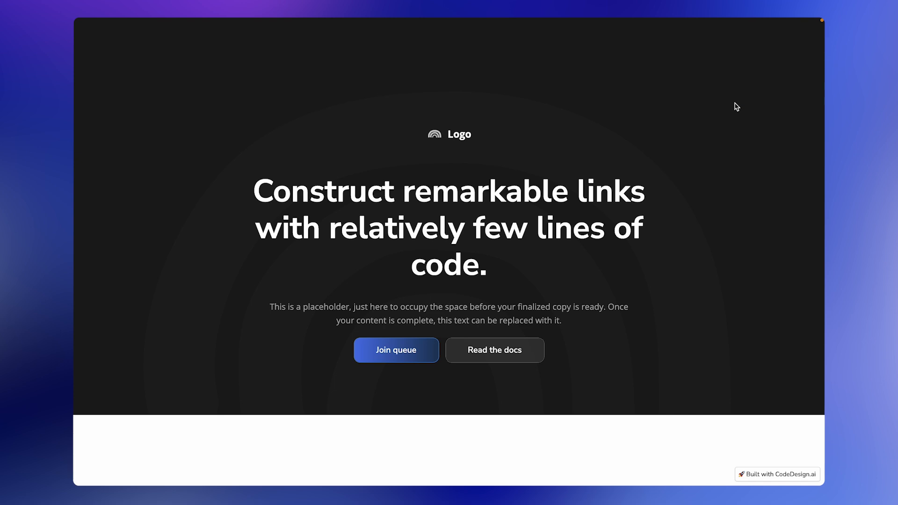